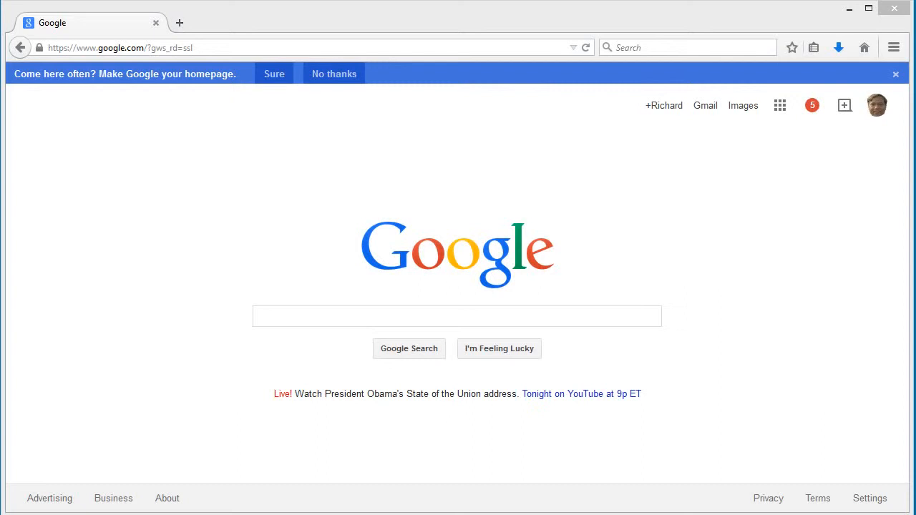
- Search Google for HILEG and open the HiLeg.org website from the results
{"action": "left_click", "coordinate": [324, 315]}
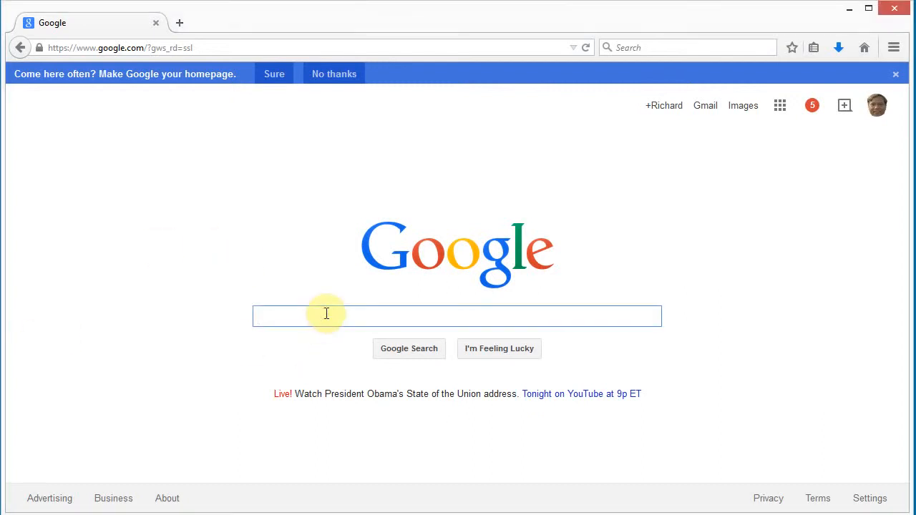
{"action": "type", "text": "HILEG"}
{"action": "key", "text": "Return"}
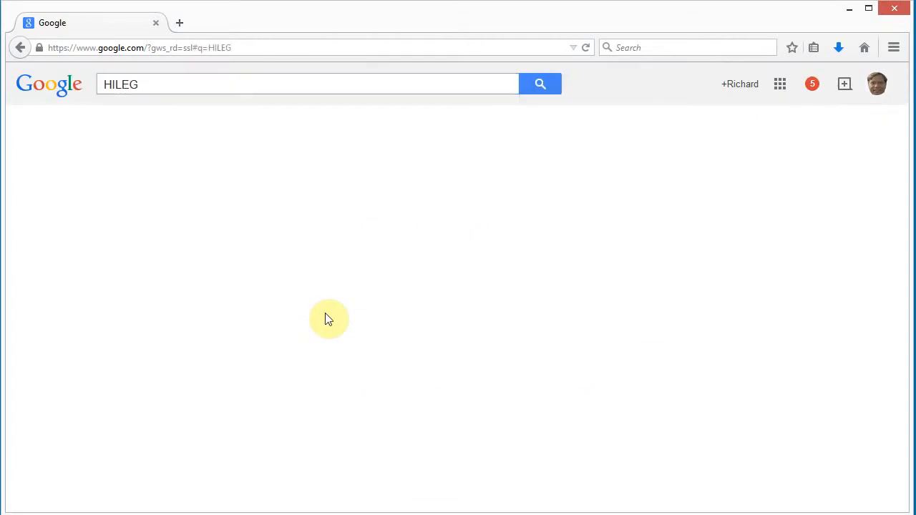
{"action": "left_click", "coordinate": [256, 197]}
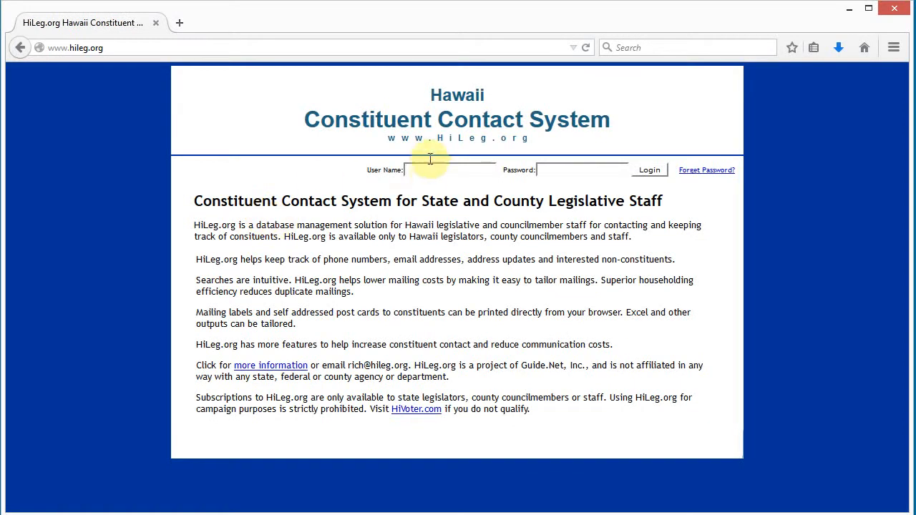
- Log in to the Constituent Contact System with the saved user name and the account password
{"action": "left_click", "coordinate": [429, 170]}
{"action": "left_click", "coordinate": [429, 170]}
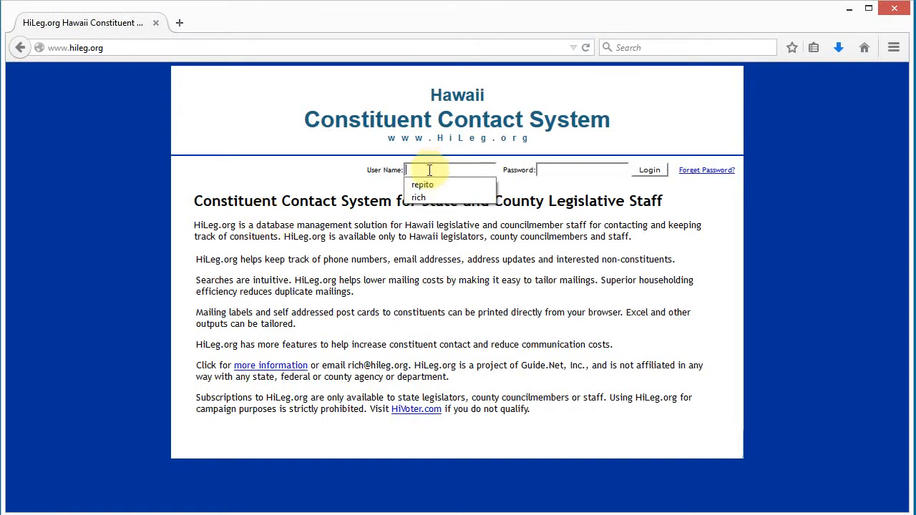
{"action": "left_click", "coordinate": [428, 184]}
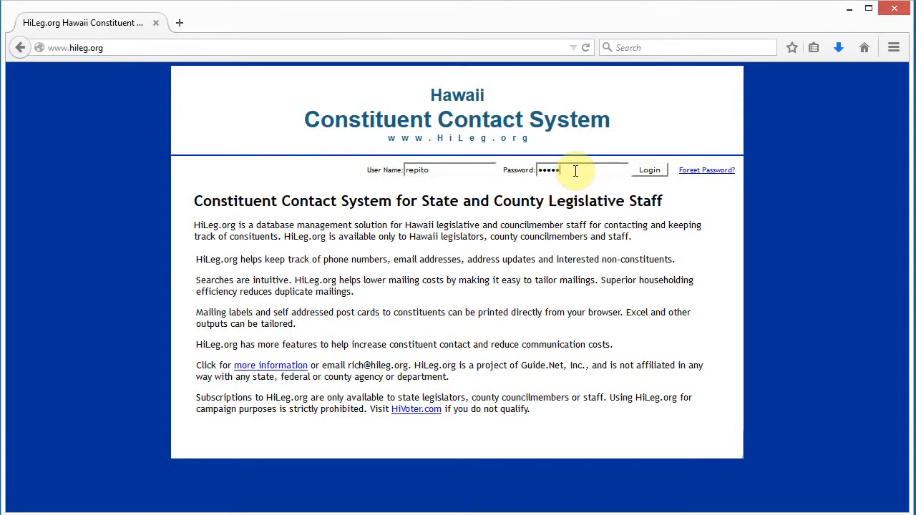
{"action": "key", "text": "Return"}
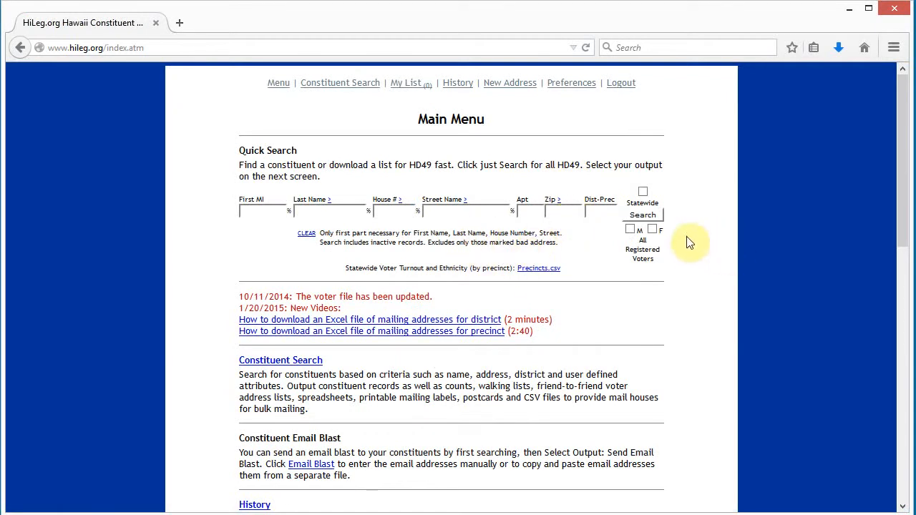
- Run a quick search for all of HD49 and choose Download Mailing Addresses or Labels as the output
{"action": "left_click", "coordinate": [643, 216]}
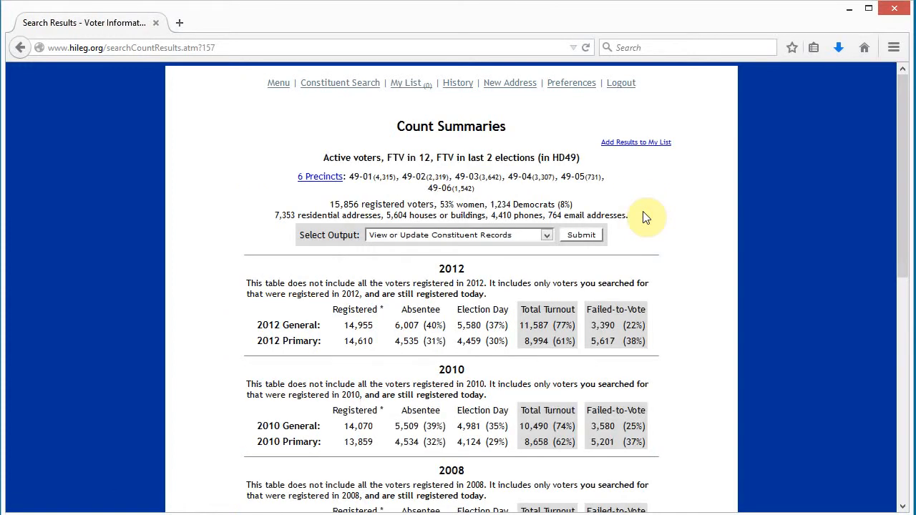
{"action": "left_click", "coordinate": [545, 235]}
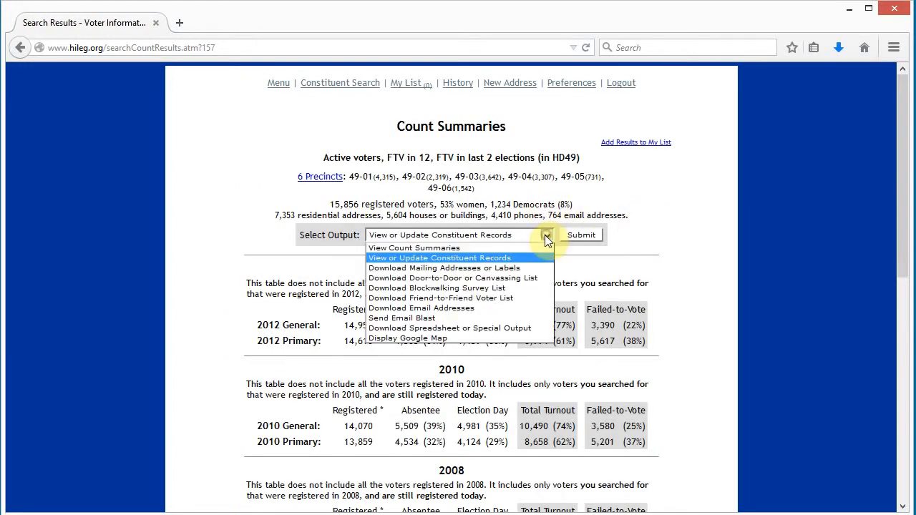
{"action": "left_click", "coordinate": [528, 268]}
{"action": "left_click", "coordinate": [580, 235]}
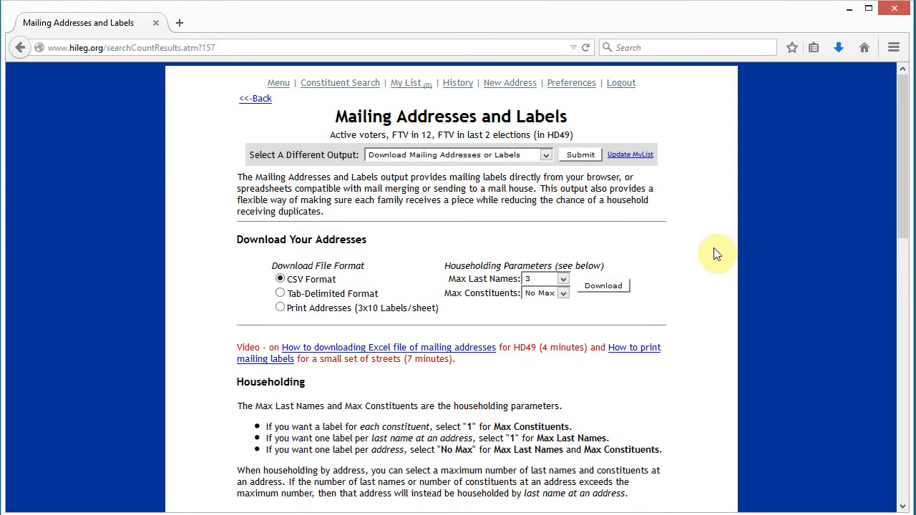
- Download the HD49 mailing addresses in CSV format and open the file in Excel
{"action": "left_click", "coordinate": [599, 286]}
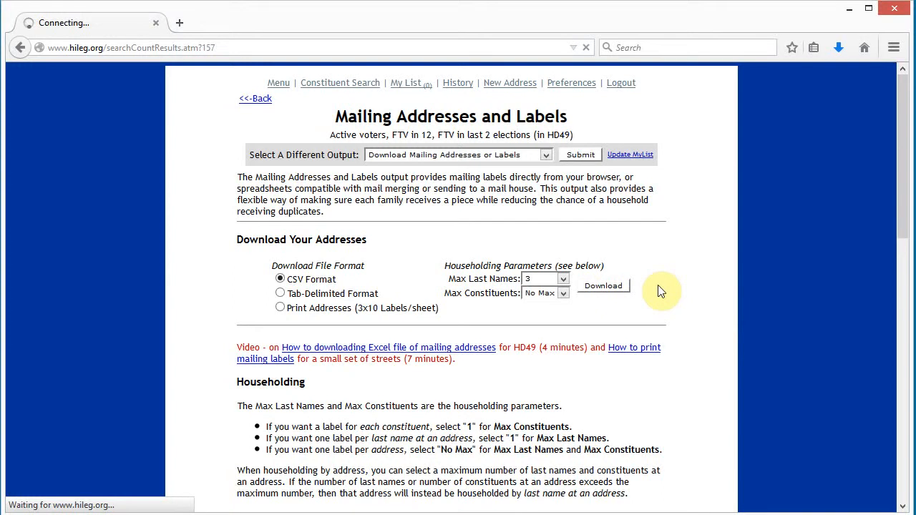
{"action": "left_click", "coordinate": [614, 294]}
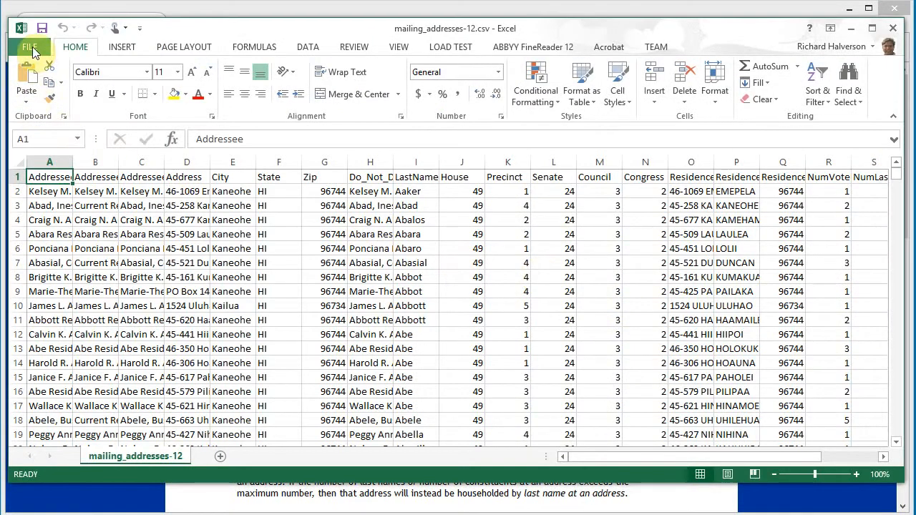
- Save the spreadsheet in the customer's folder on the computer as HD49-all-mailing-addresses-all-columns in Excel Workbook (*.xlsx) format
{"action": "left_click", "coordinate": [32, 49]}
{"action": "left_click", "coordinate": [44, 187]}
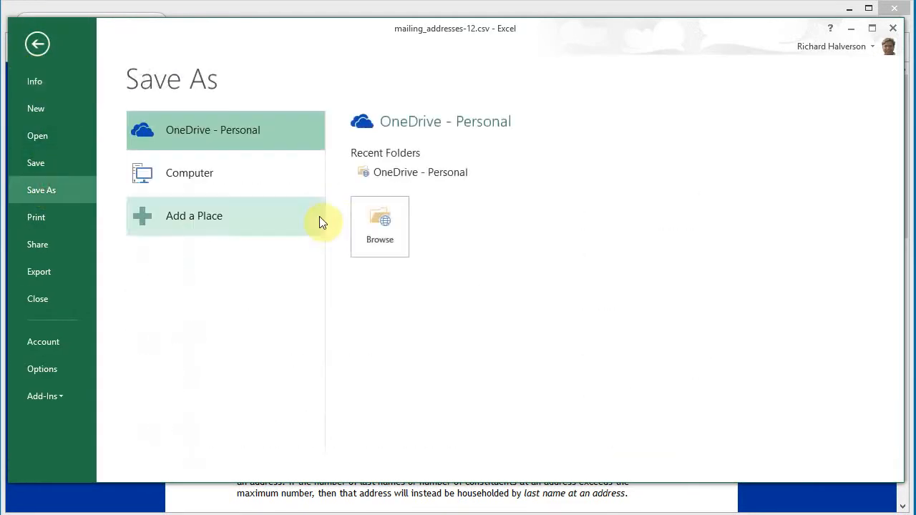
{"action": "left_click", "coordinate": [204, 172]}
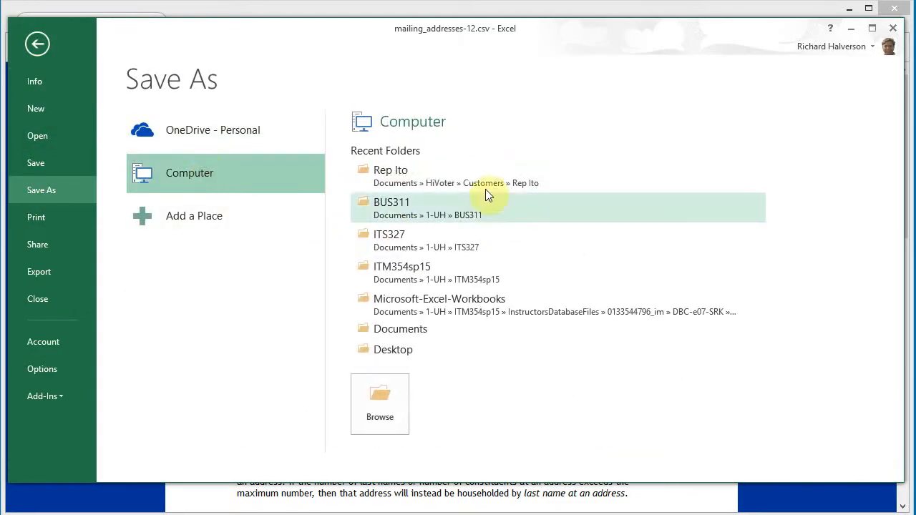
{"action": "left_click", "coordinate": [394, 170]}
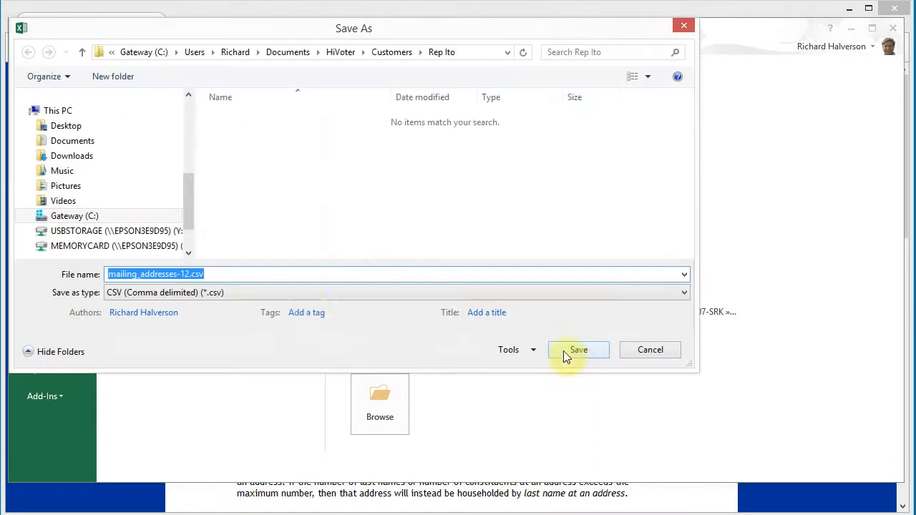
{"action": "left_click", "coordinate": [188, 274]}
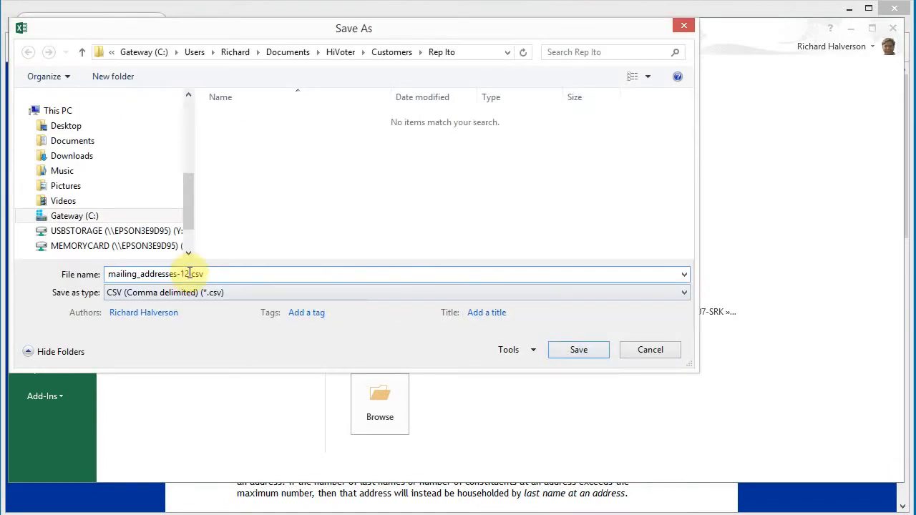
{"action": "left_click_drag", "start_coordinate": [215, 277], "coordinate": [79, 273]}
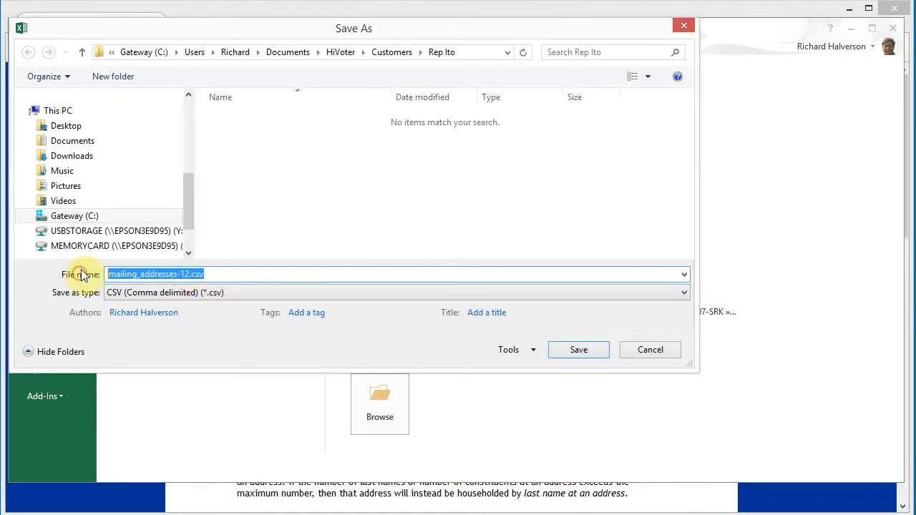
{"action": "type", "text": "HD49-"}
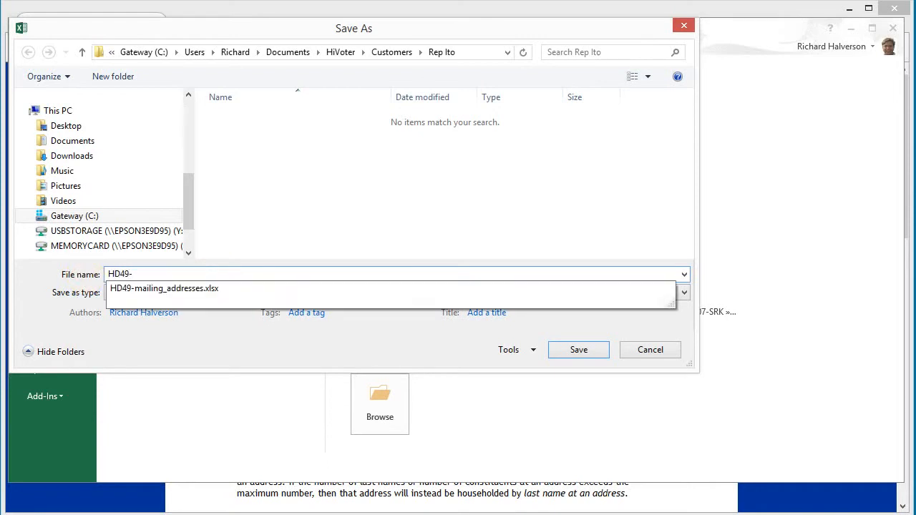
{"action": "type", "text": "all-mailing-addresses-all-columns"}
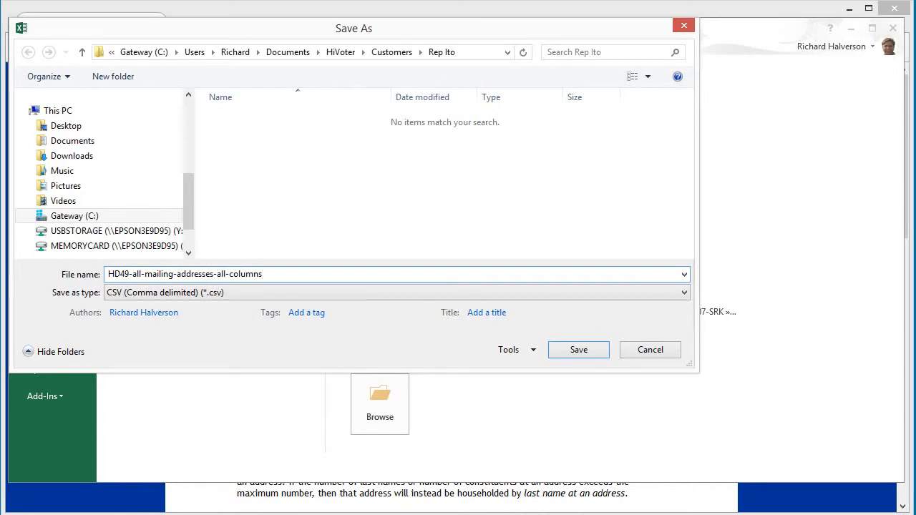
{"action": "left_click", "coordinate": [210, 292]}
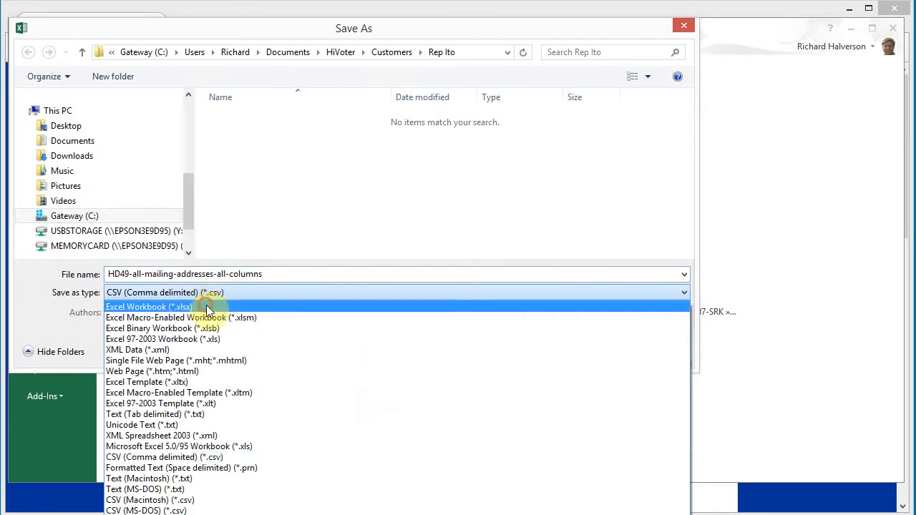
{"action": "left_click", "coordinate": [207, 308]}
{"action": "left_click", "coordinate": [571, 369]}
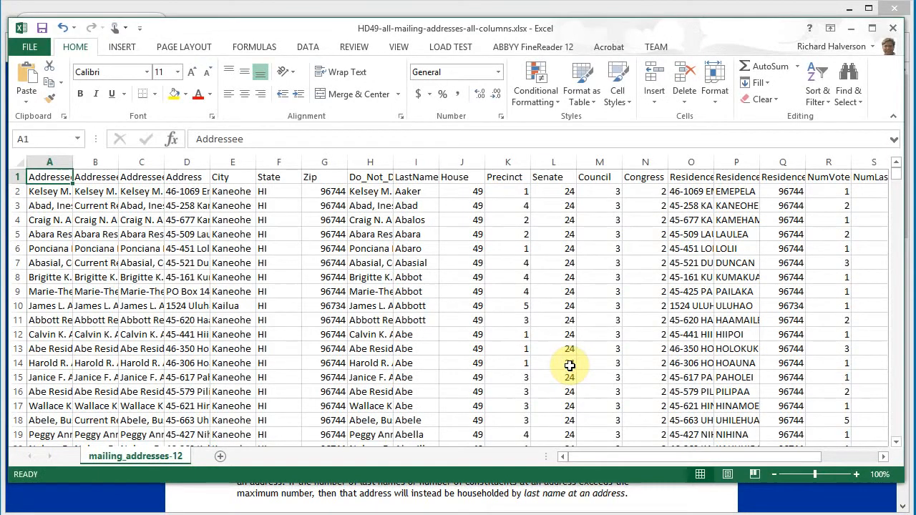
- Fit the ResidenceStreet column to its contents and widen the Residence column enough to read the full addresses
{"action": "left_click", "coordinate": [396, 268]}
{"action": "left_click", "coordinate": [120, 178]}
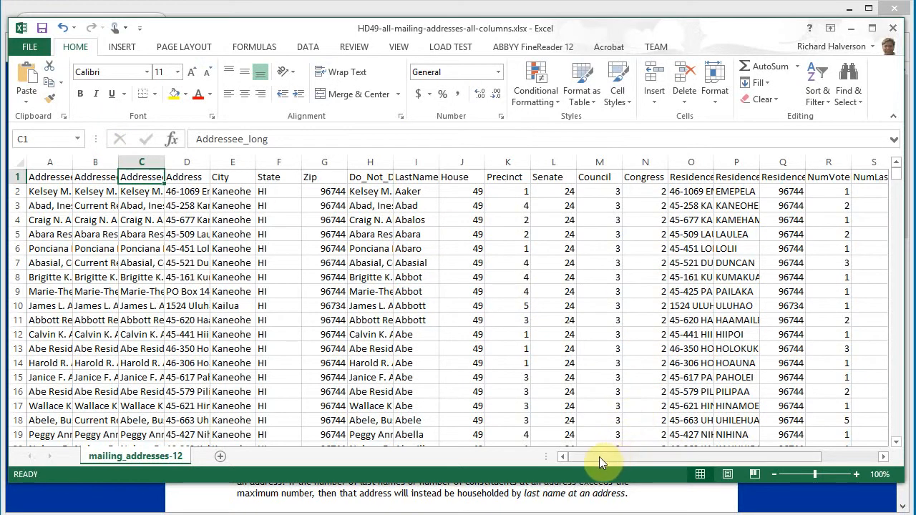
{"action": "left_click_drag", "start_coordinate": [598, 456], "coordinate": [707, 457]}
{"action": "left_click", "coordinate": [553, 177]}
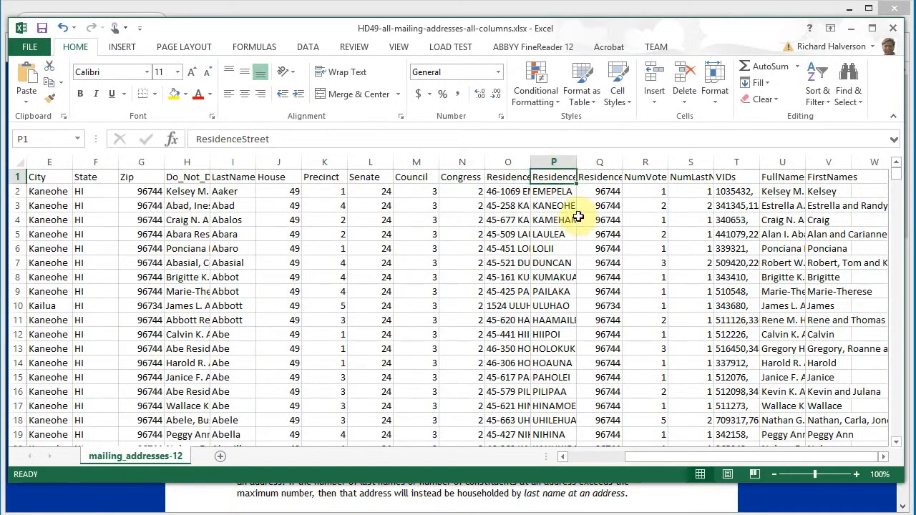
{"action": "double_click", "coordinate": [575, 164]}
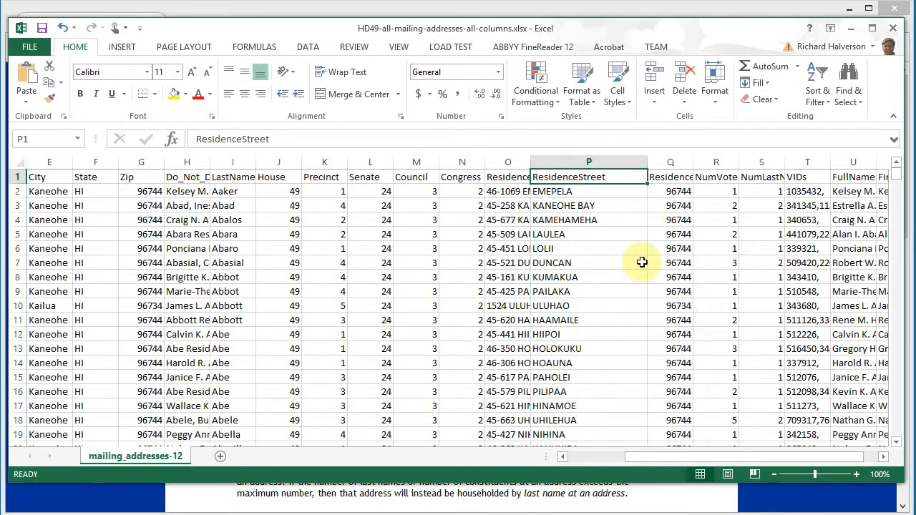
{"action": "left_click_drag", "start_coordinate": [529, 163], "coordinate": [642, 163]}
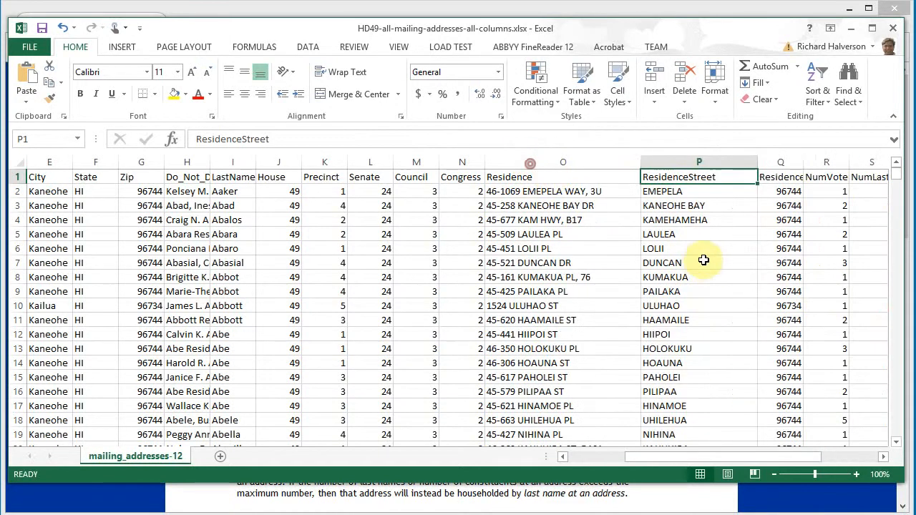
- Sort the whole address list by ResidenceStreet values from A to Z, treating the first row as headers
{"action": "left_click", "coordinate": [671, 192]}
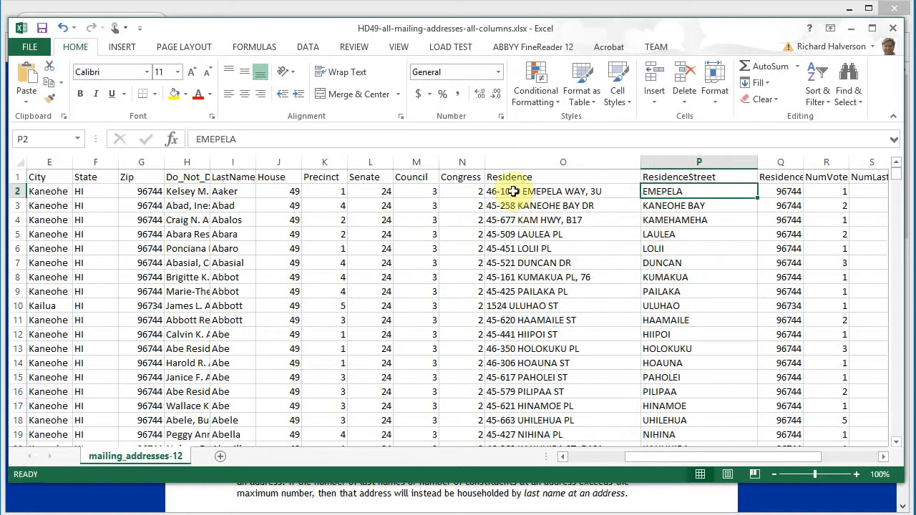
{"action": "scroll", "coordinate": [704, 347], "scroll_direction": "down", "scroll_amount": 2}
{"action": "scroll", "coordinate": [705, 347], "scroll_direction": "up", "scroll_amount": 2}
{"action": "scroll", "coordinate": [703, 347], "scroll_direction": "down", "scroll_amount": 4}
{"action": "scroll", "coordinate": [703, 347], "scroll_direction": "up", "scroll_amount": 4}
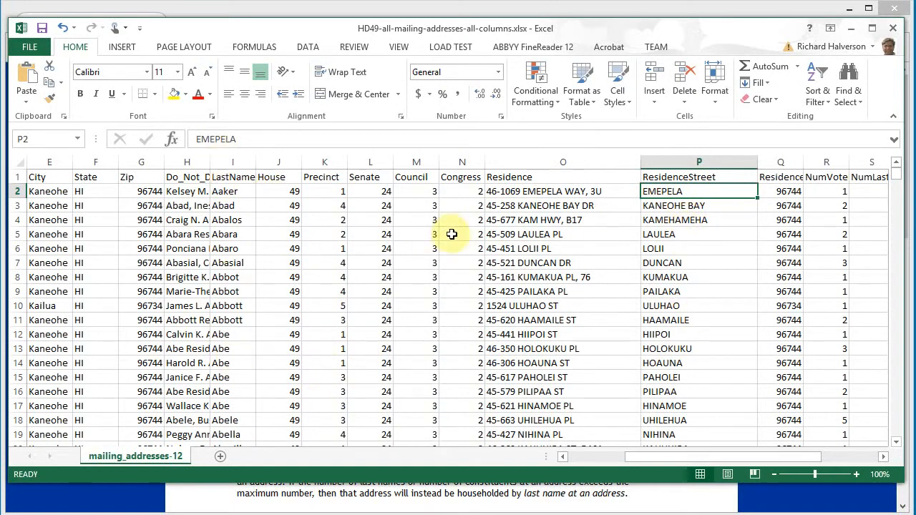
{"action": "left_click", "coordinate": [671, 178]}
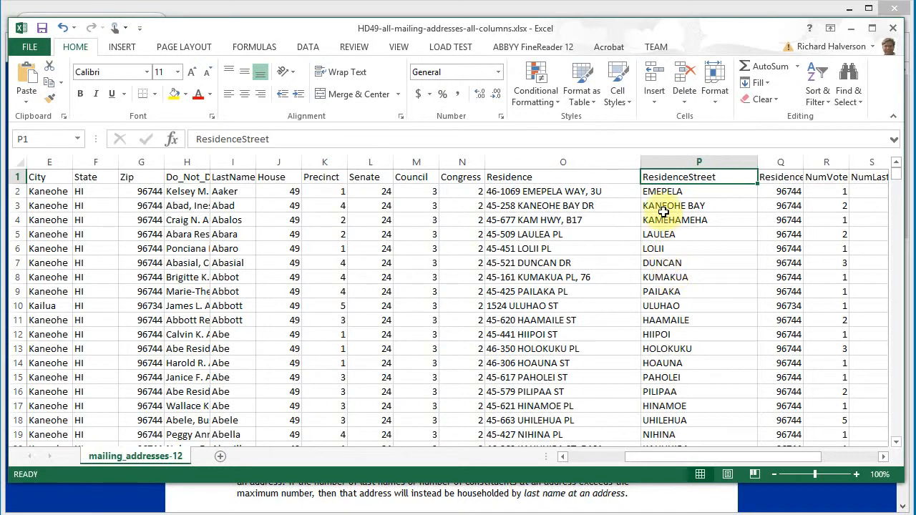
{"action": "left_click", "coordinate": [308, 50]}
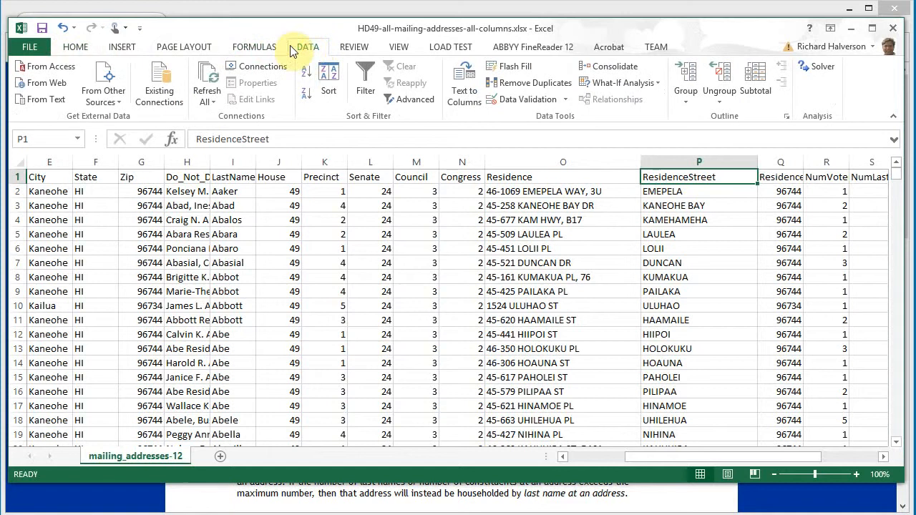
{"action": "left_click", "coordinate": [331, 85]}
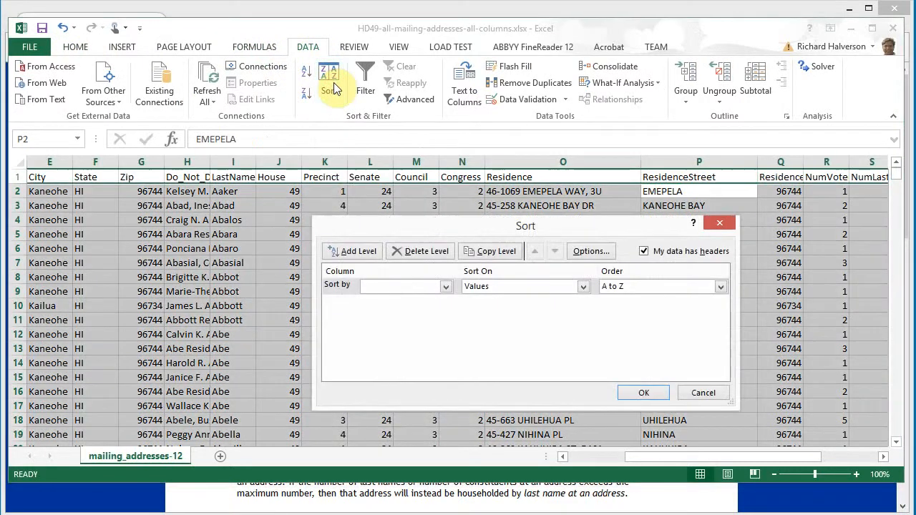
{"action": "left_click", "coordinate": [444, 287]}
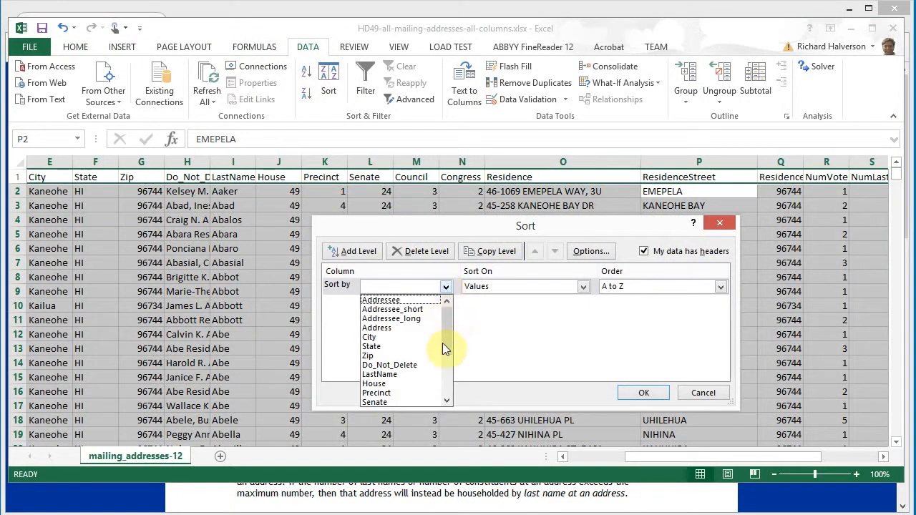
{"action": "left_click_drag", "start_coordinate": [448, 333], "coordinate": [445, 362]}
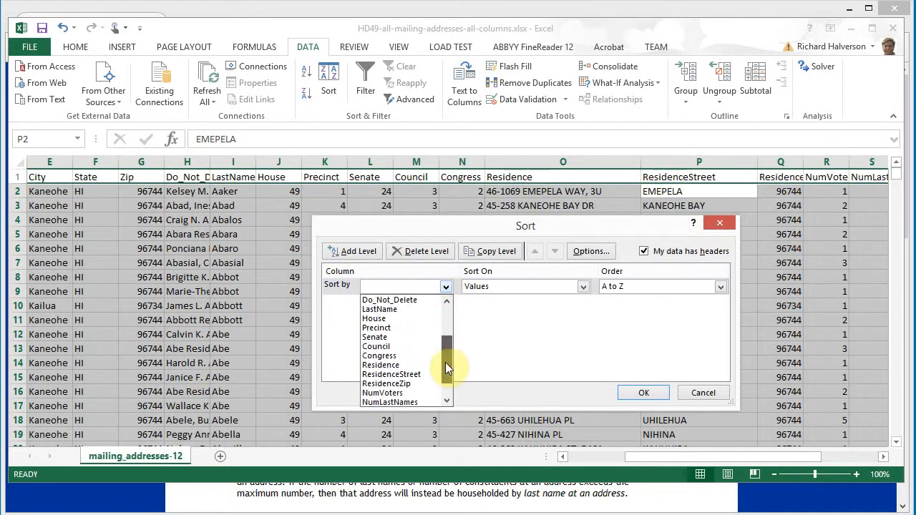
{"action": "left_click", "coordinate": [405, 374]}
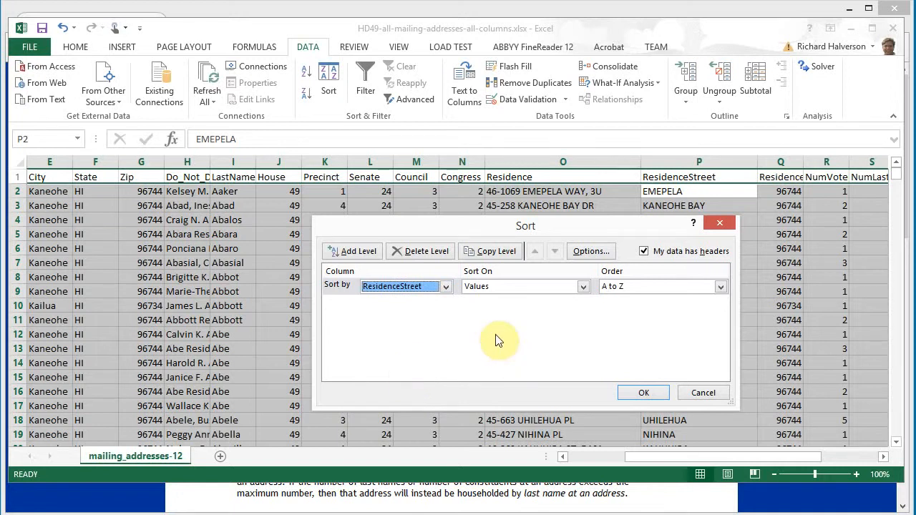
{"action": "left_click", "coordinate": [646, 391]}
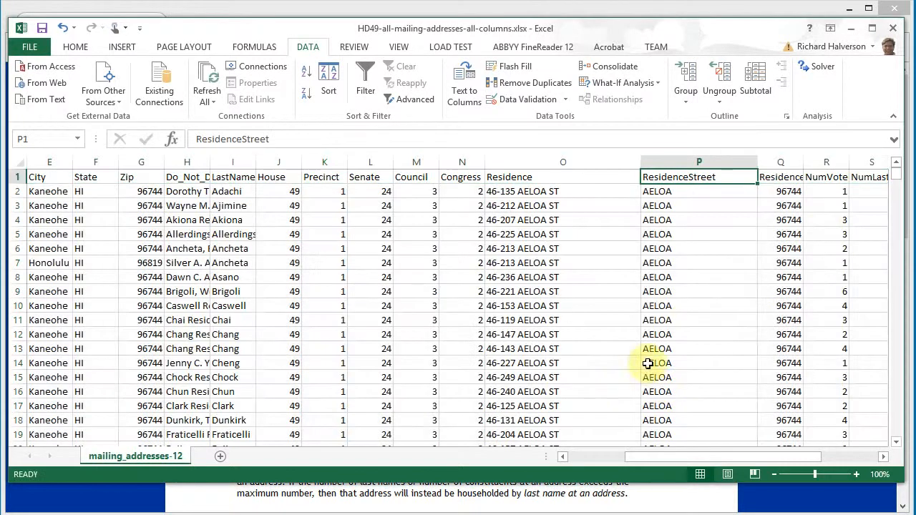
- Turn on filtering for the address list, show only ANOI in ResidenceStreet, and examine the Precinct column of those rows
{"action": "mouse_move", "coordinate": [896, 179]}
{"action": "left_mouse_down"}
{"action": "mouse_move", "coordinate": [896, 169]}
{"action": "mouse_move", "coordinate": [895, 364]}
{"action": "mouse_move", "coordinate": [897, 177]}
{"action": "left_mouse_up"}
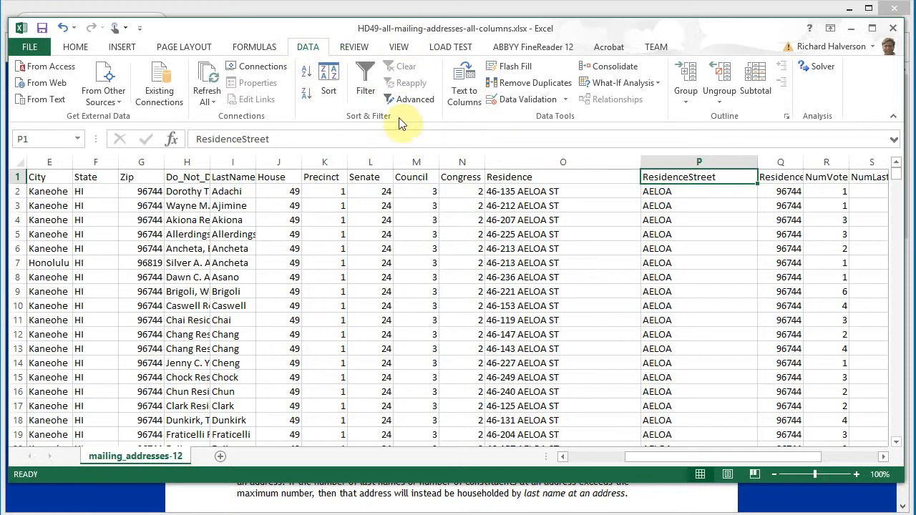
{"action": "left_click", "coordinate": [366, 77]}
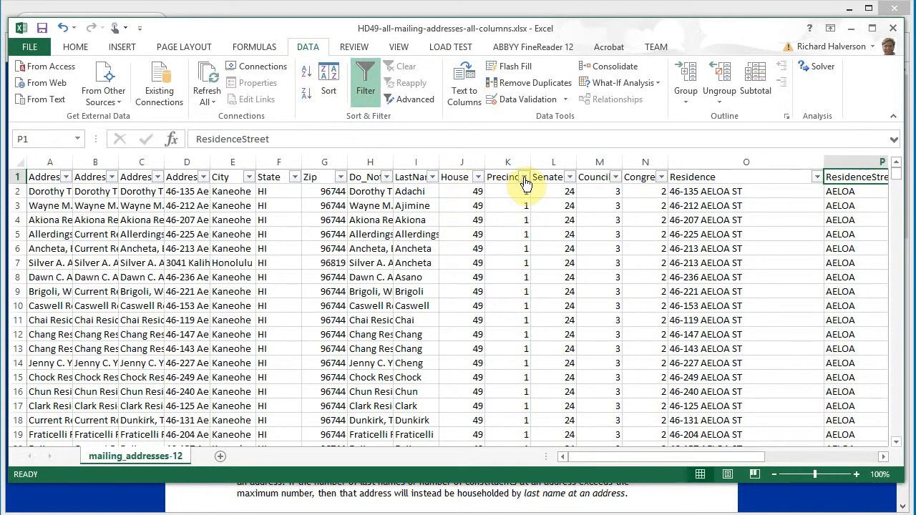
{"action": "left_click_drag", "start_coordinate": [648, 458], "coordinate": [707, 462]}
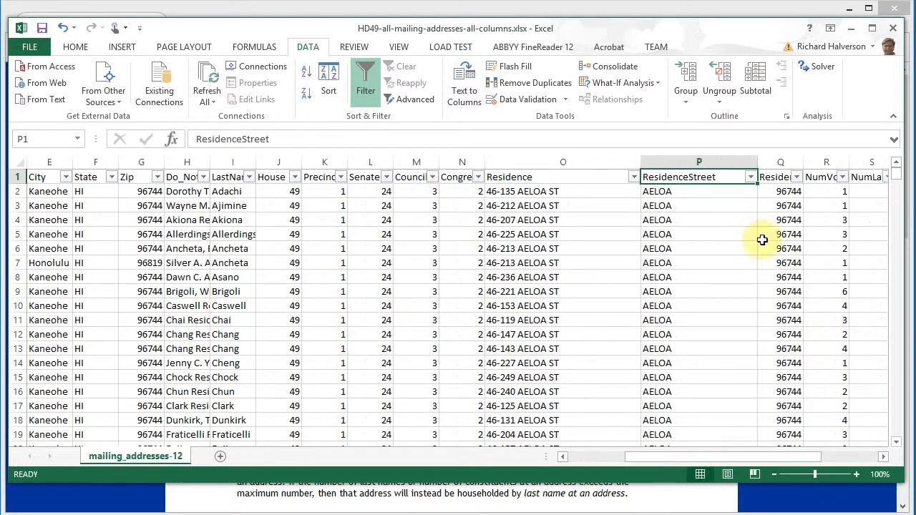
{"action": "left_click", "coordinate": [751, 178]}
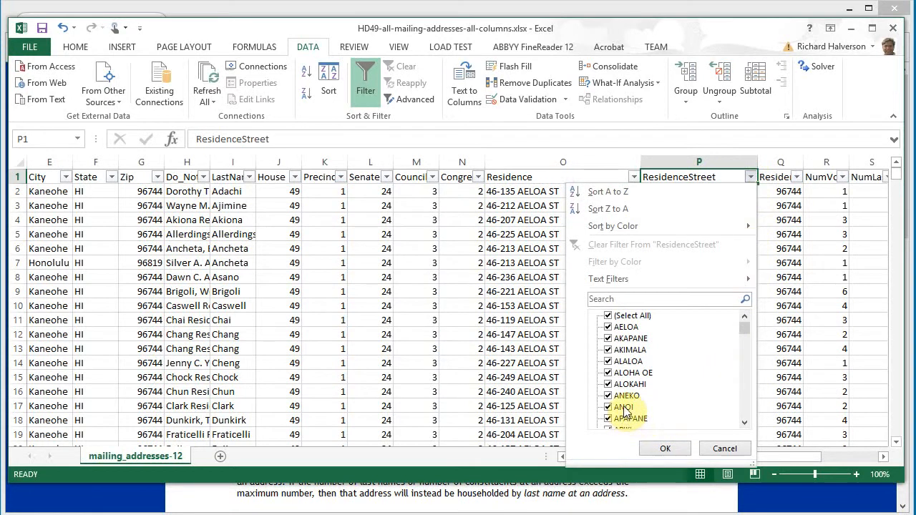
{"action": "left_click", "coordinate": [608, 317]}
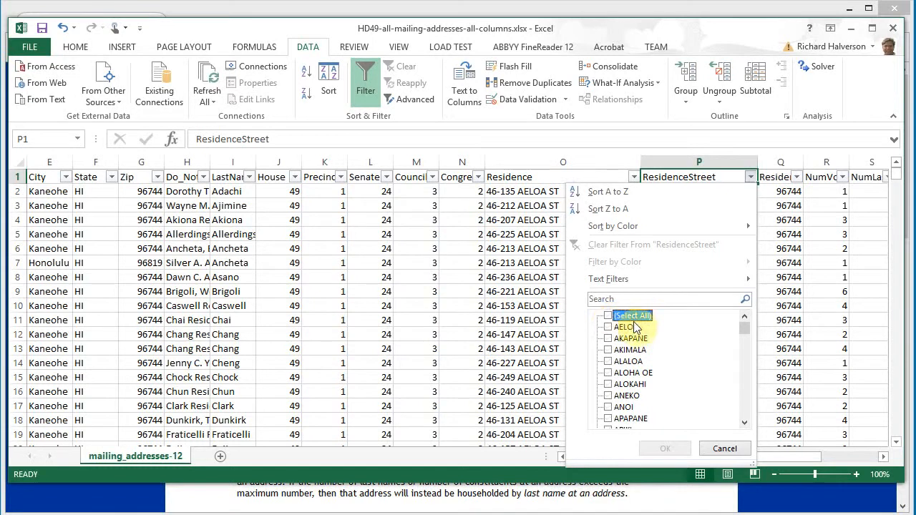
{"action": "left_click", "coordinate": [608, 408]}
{"action": "left_click", "coordinate": [664, 448]}
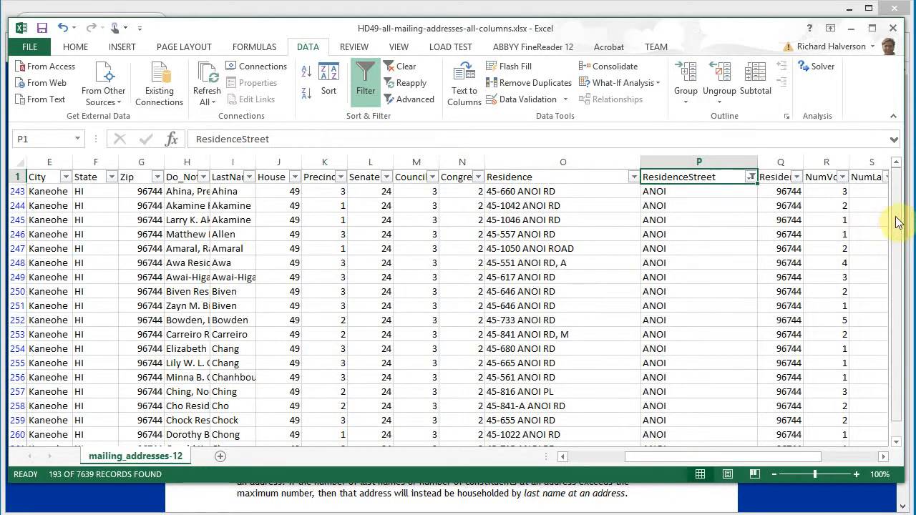
{"action": "mouse_move", "coordinate": [895, 186]}
{"action": "left_mouse_down"}
{"action": "mouse_move", "coordinate": [897, 214]}
{"action": "mouse_move", "coordinate": [890, 193]}
{"action": "left_mouse_up"}
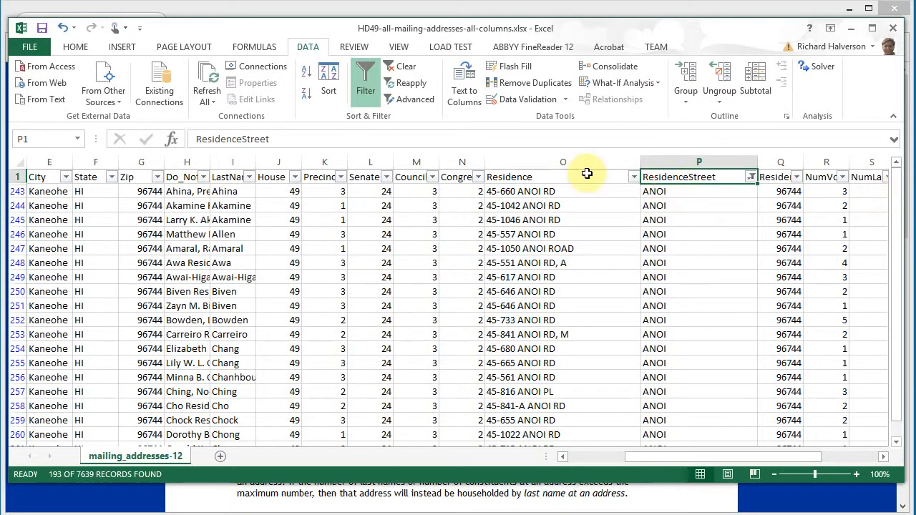
{"action": "left_click", "coordinate": [324, 165]}
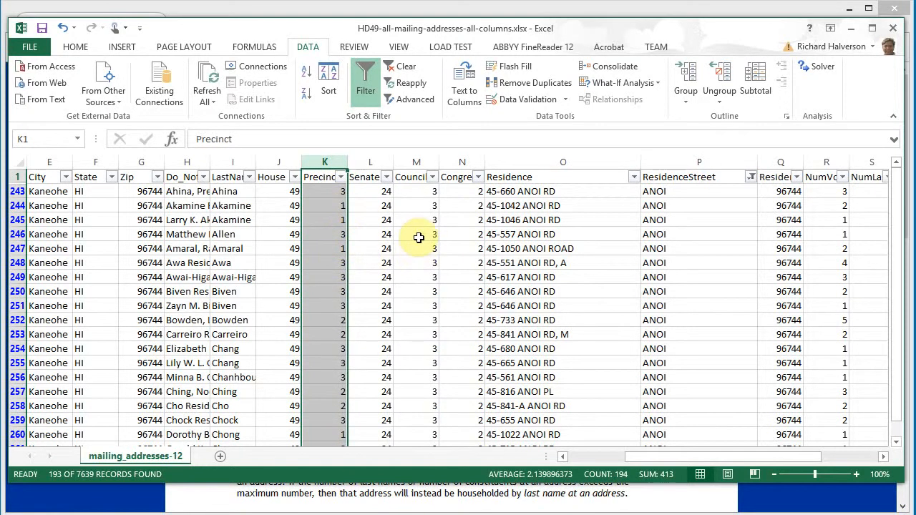
{"action": "left_click", "coordinate": [339, 234]}
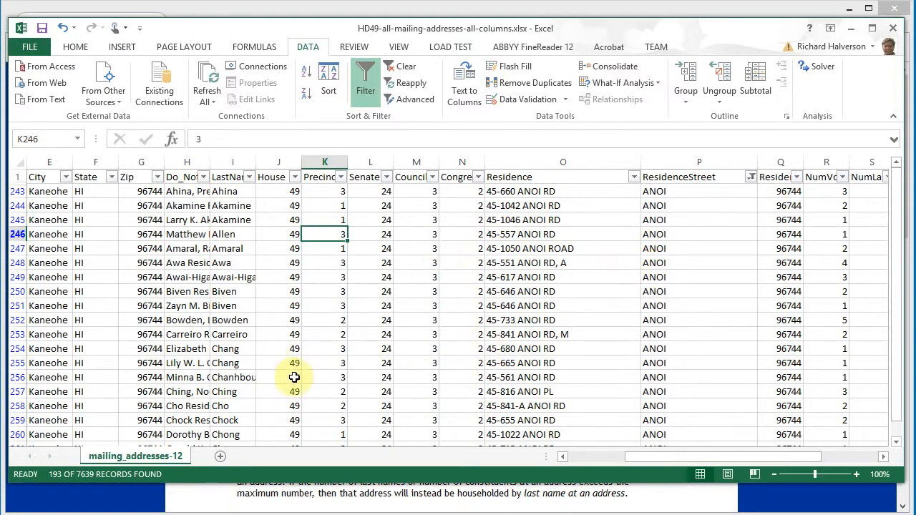
- Add a new worksheet and name it Anoi Street
{"action": "left_click", "coordinate": [220, 458]}
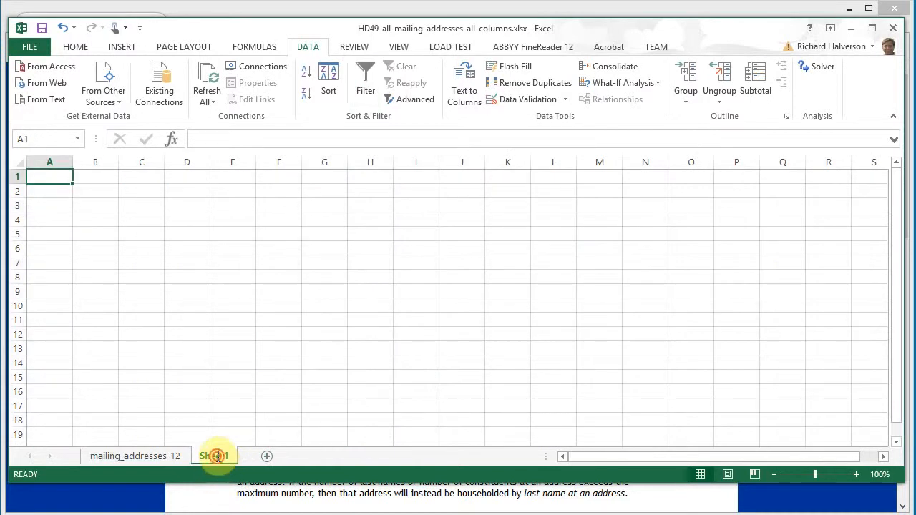
{"action": "double_click", "coordinate": [218, 459]}
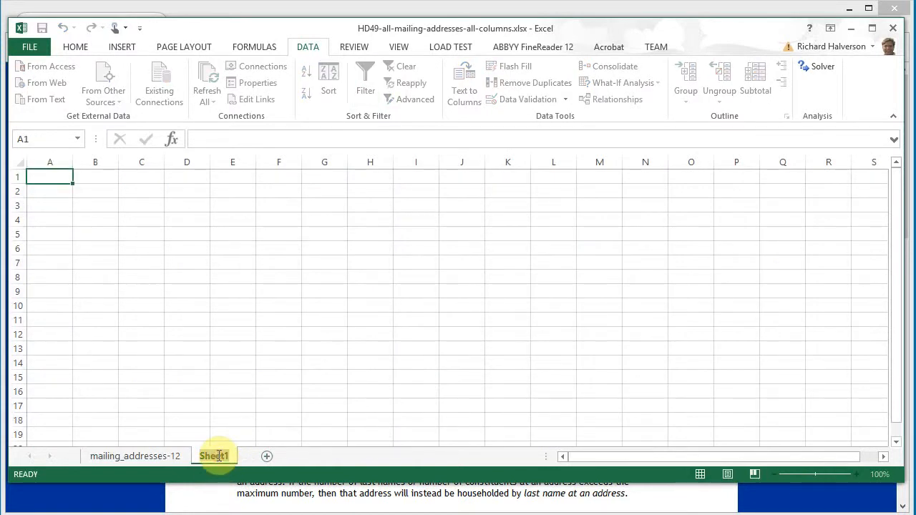
{"action": "type", "text": "Ano"}
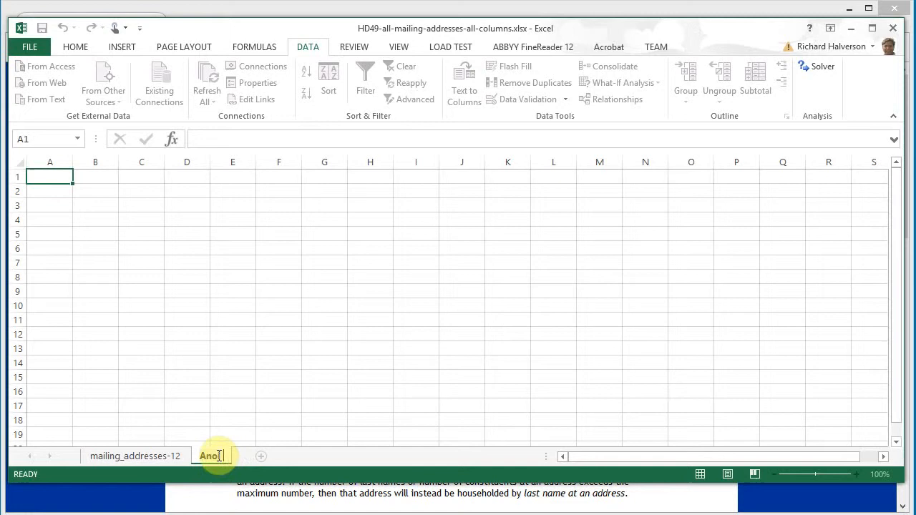
{"action": "type", "text": "i Street"}
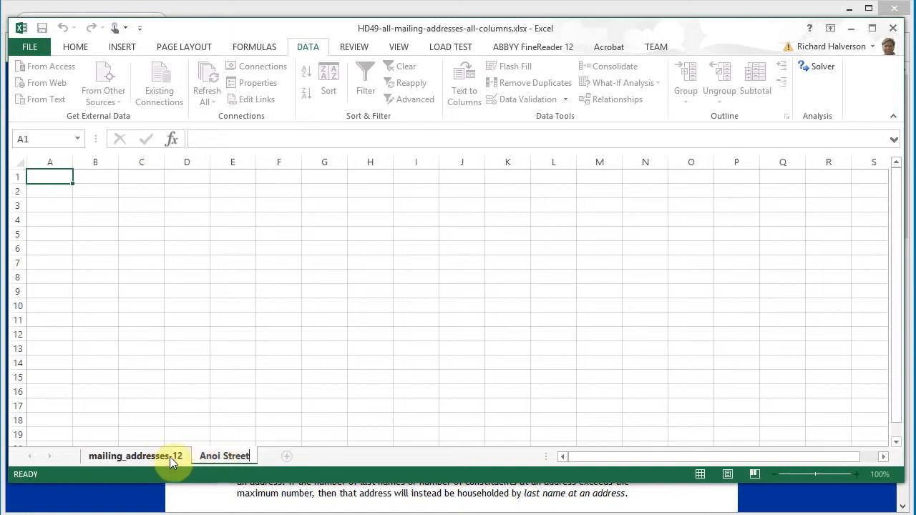
- Copy the header row of the mailing_addresses-12 sheet into row 1 of the Anoi Street sheet
{"action": "left_click", "coordinate": [152, 455]}
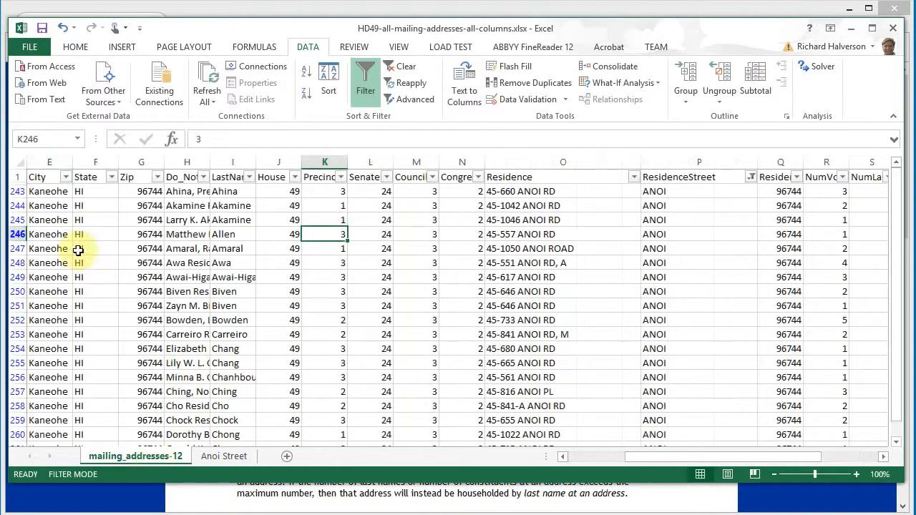
{"action": "left_click", "coordinate": [15, 175]}
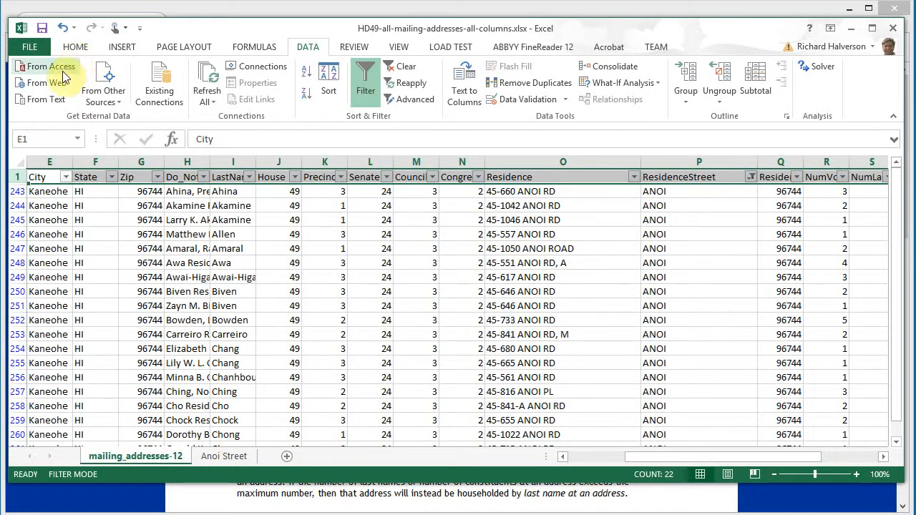
{"action": "right_click", "coordinate": [16, 177]}
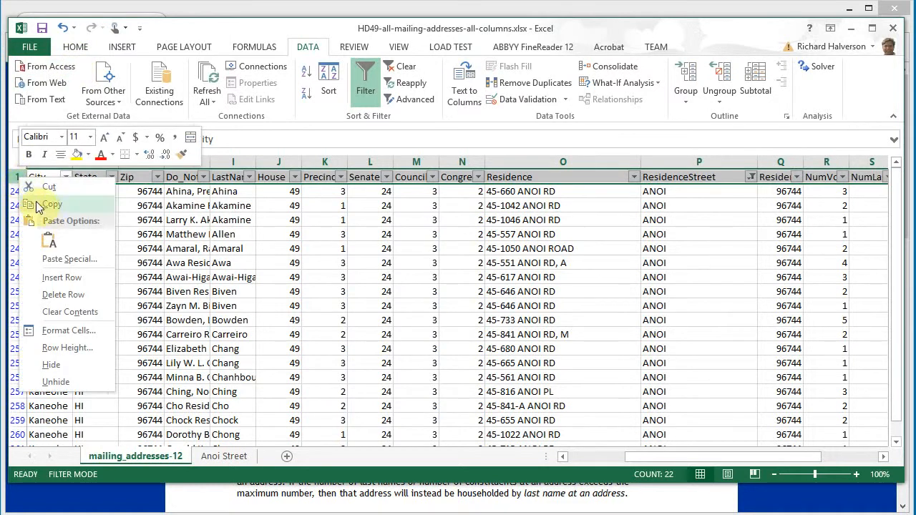
{"action": "left_click", "coordinate": [39, 206]}
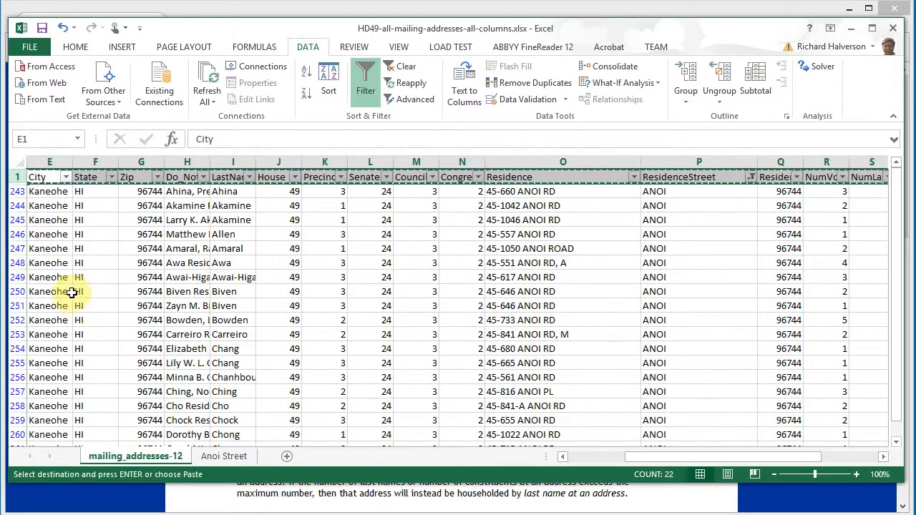
{"action": "left_click", "coordinate": [236, 458]}
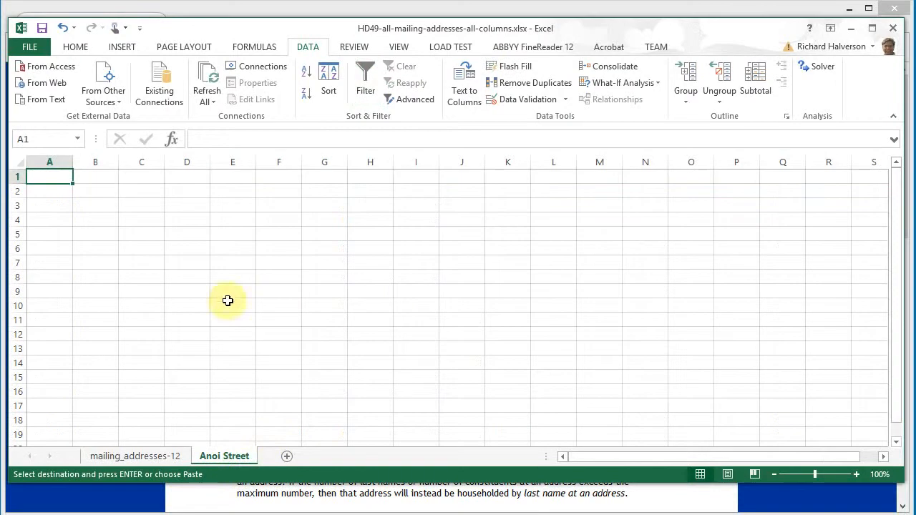
{"action": "right_click", "coordinate": [51, 177]}
{"action": "mouse_move", "coordinate": [94, 258]}
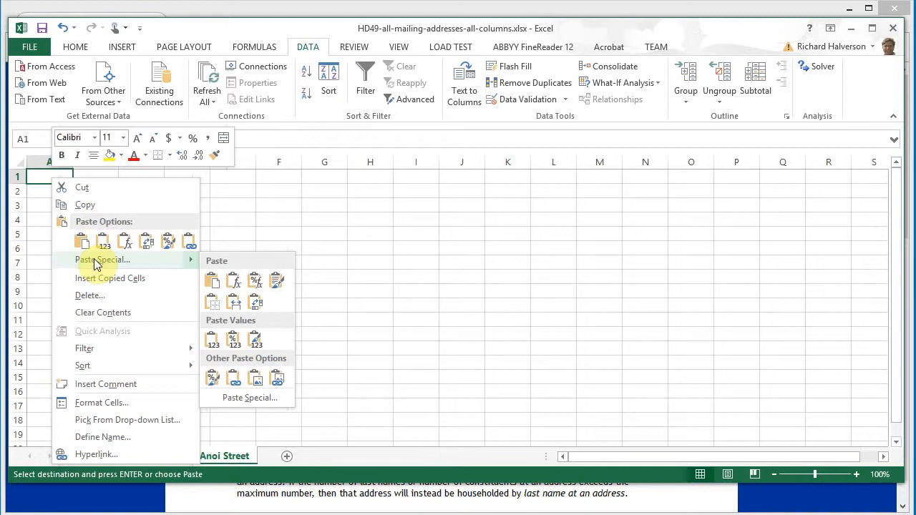
{"action": "left_click", "coordinate": [81, 241]}
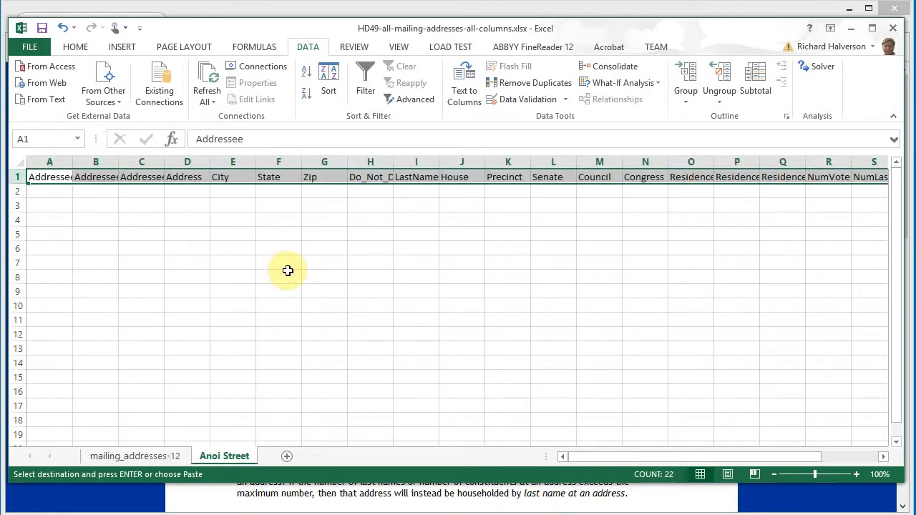
{"action": "left_click", "coordinate": [286, 267]}
- Cut all filtered ANOI rows, from row 243 through row 435, from the mailing_addresses-12 sheet
{"action": "left_click", "coordinate": [144, 456]}
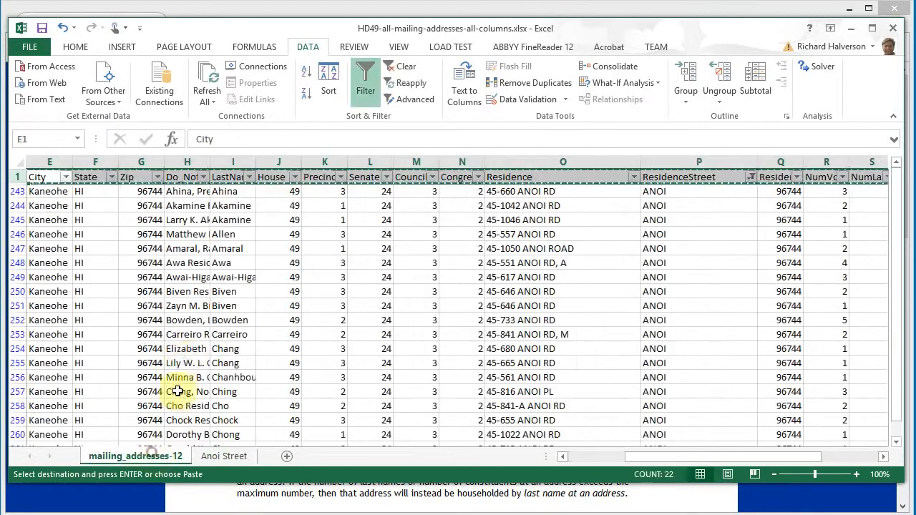
{"action": "left_click", "coordinate": [199, 358]}
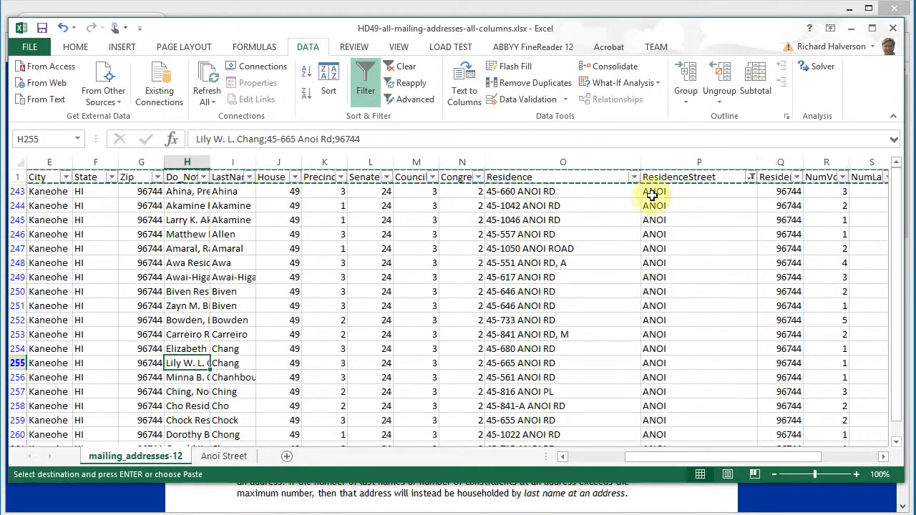
{"action": "left_click", "coordinate": [17, 191]}
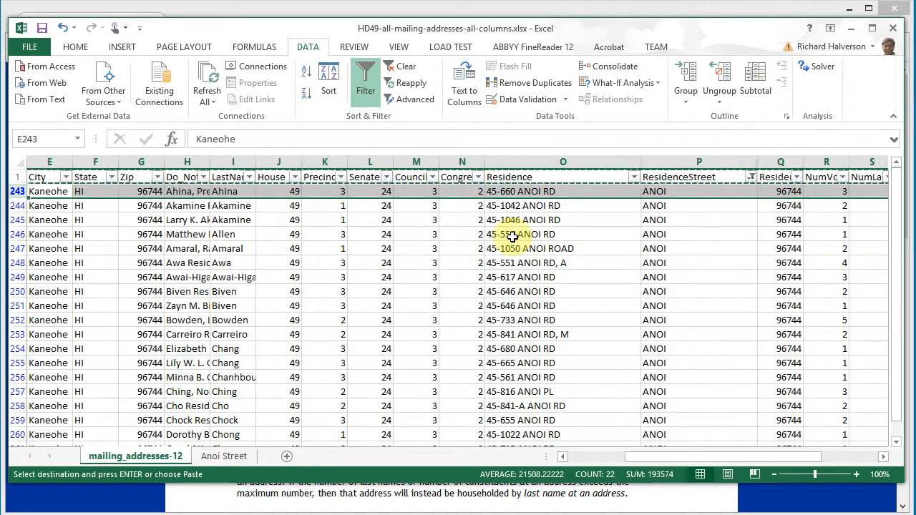
{"action": "left_click_drag", "start_coordinate": [900, 196], "coordinate": [897, 306]}
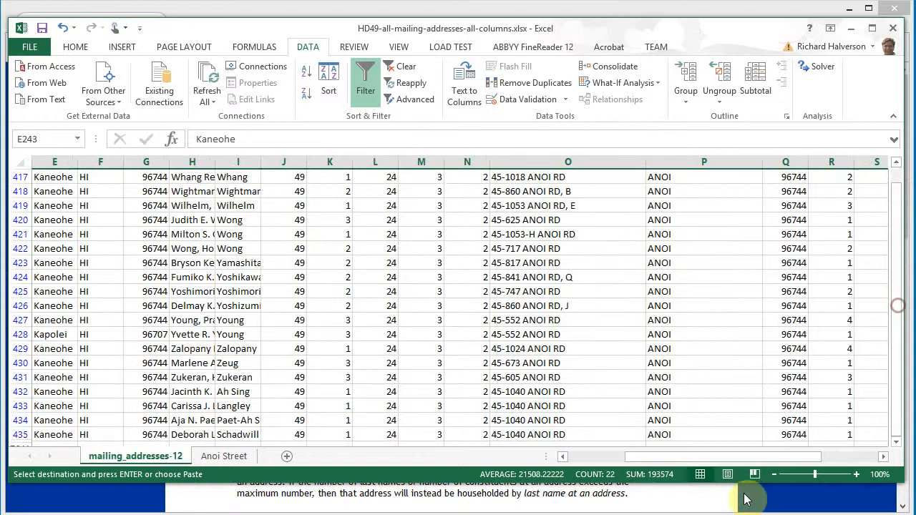
{"action": "left_click", "coordinate": [19, 435], "text": "shift"}
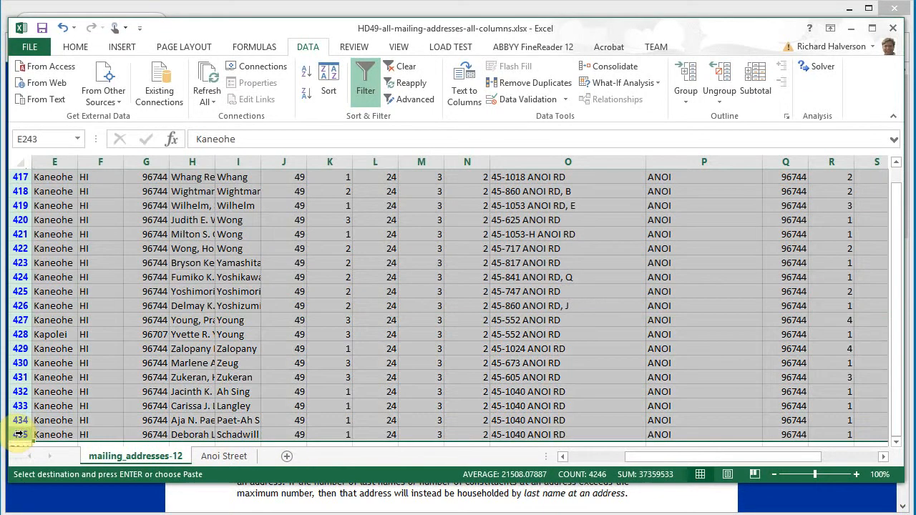
{"action": "scroll", "coordinate": [262, 358], "scroll_direction": "up", "scroll_amount": 3}
{"action": "scroll", "coordinate": [262, 355], "scroll_direction": "up", "scroll_amount": 14}
{"action": "scroll", "coordinate": [263, 355], "scroll_direction": "up", "scroll_amount": 19}
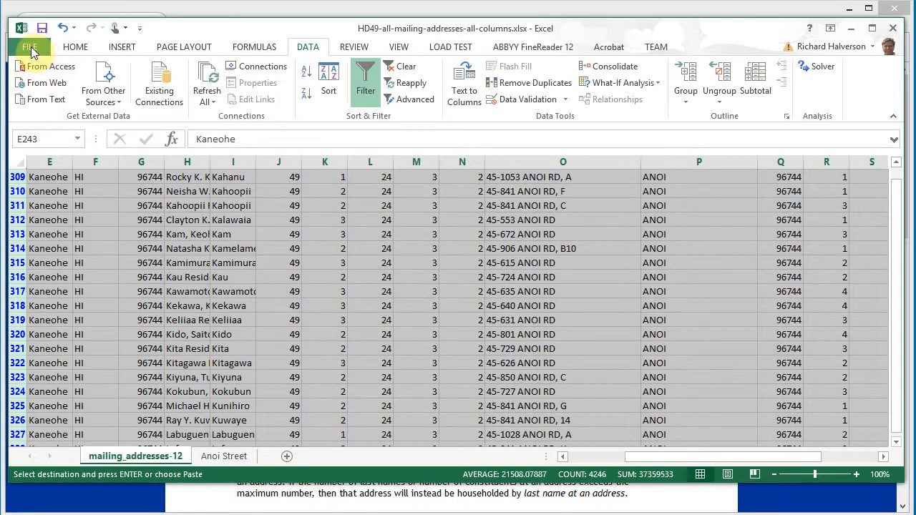
{"action": "left_click", "coordinate": [76, 47]}
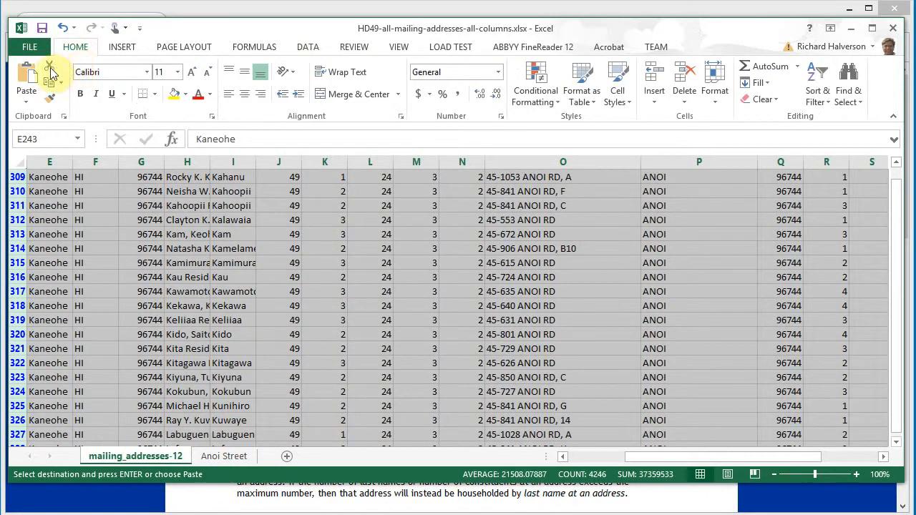
{"action": "left_click", "coordinate": [49, 70]}
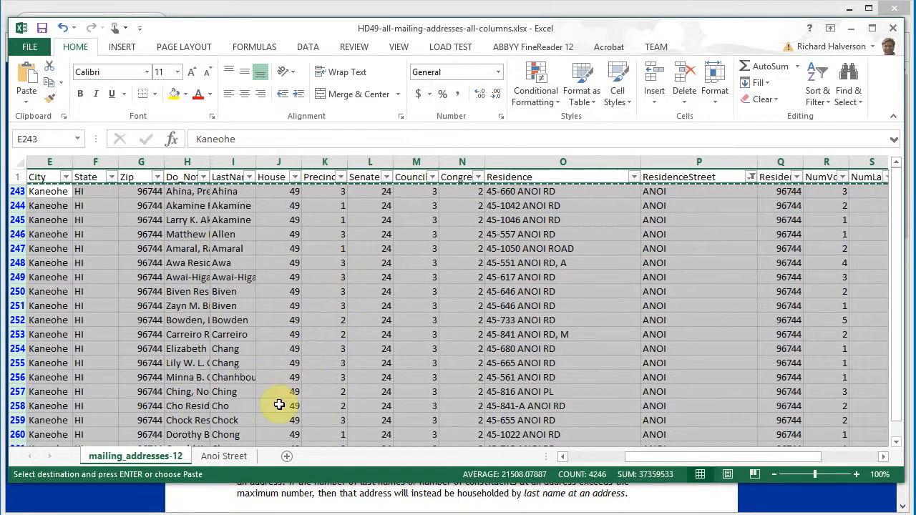
- Paste the cut rows into the Anoi Street sheet starting at A2, and check the moved rows on both sheets
{"action": "left_click", "coordinate": [224, 456]}
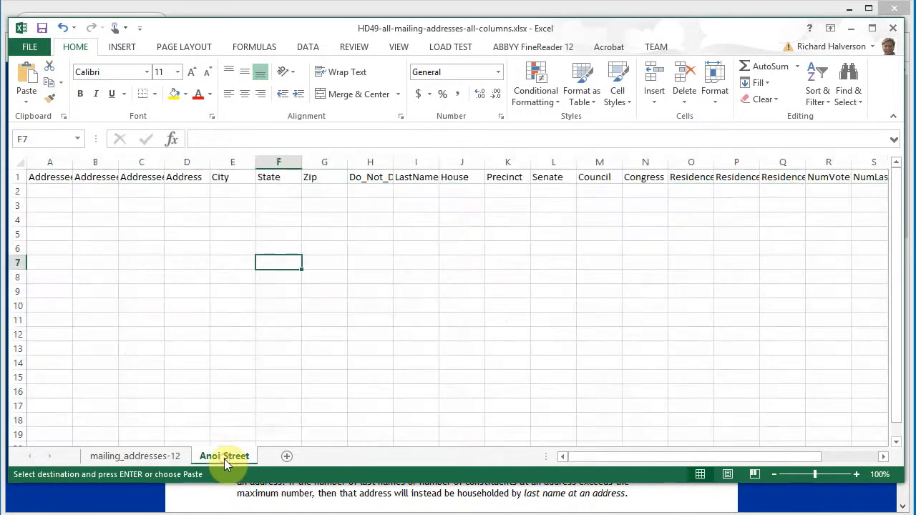
{"action": "left_click", "coordinate": [50, 190]}
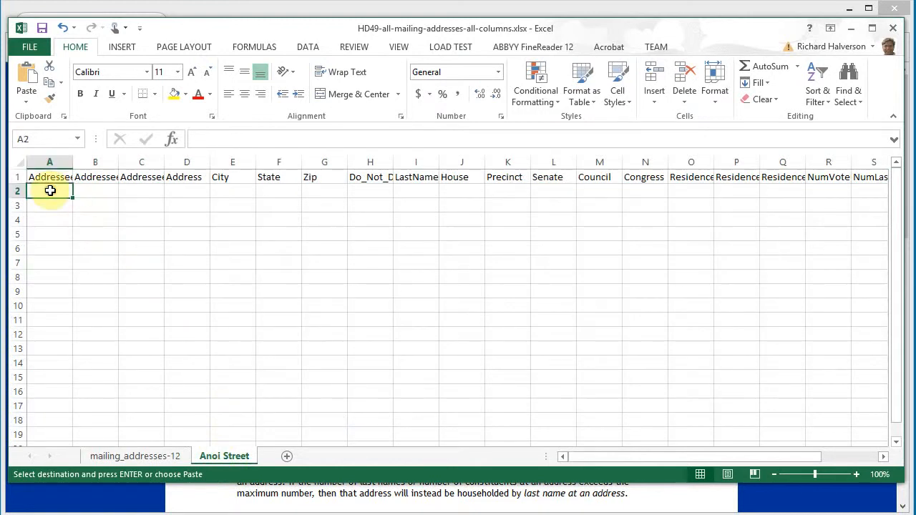
{"action": "left_click", "coordinate": [26, 79]}
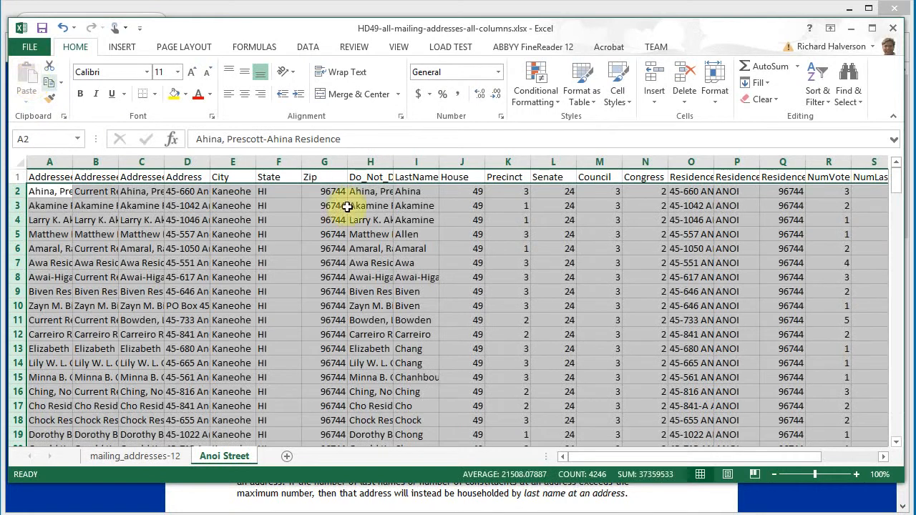
{"action": "left_click", "coordinate": [726, 192]}
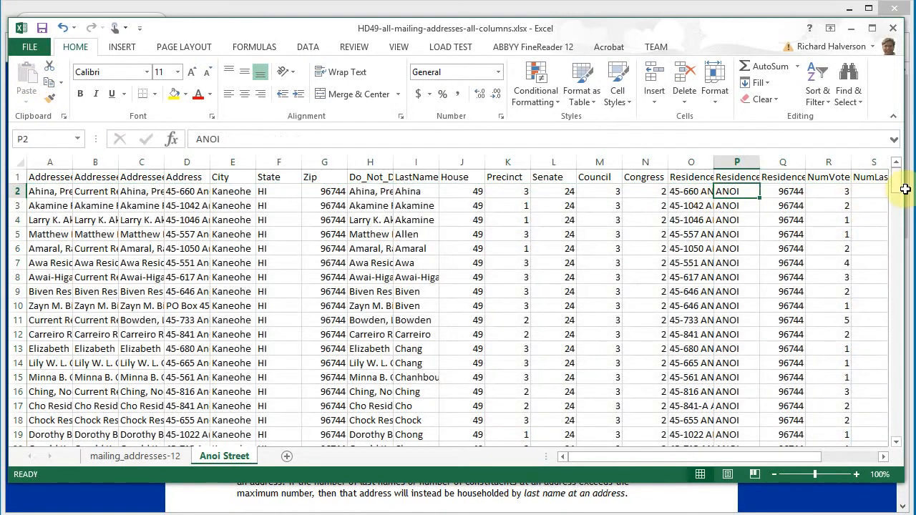
{"action": "left_click_drag", "start_coordinate": [899, 186], "coordinate": [896, 431]}
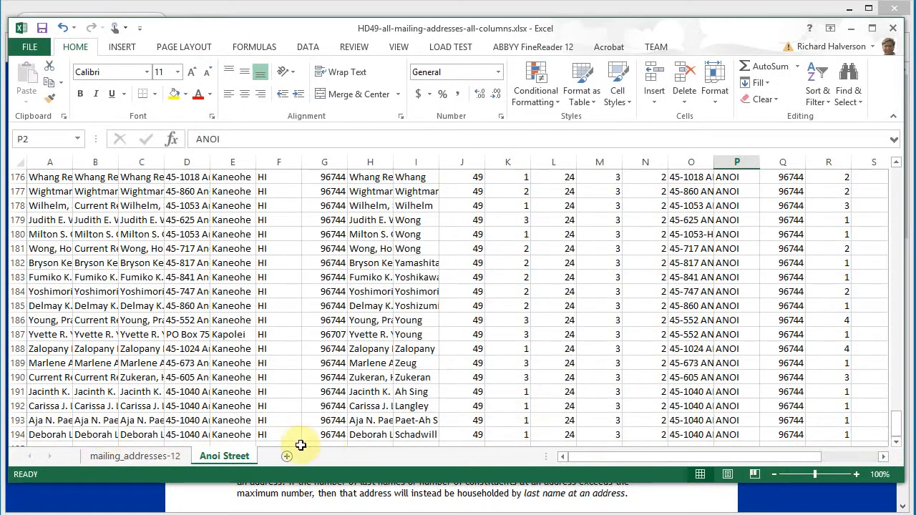
{"action": "left_click", "coordinate": [133, 458]}
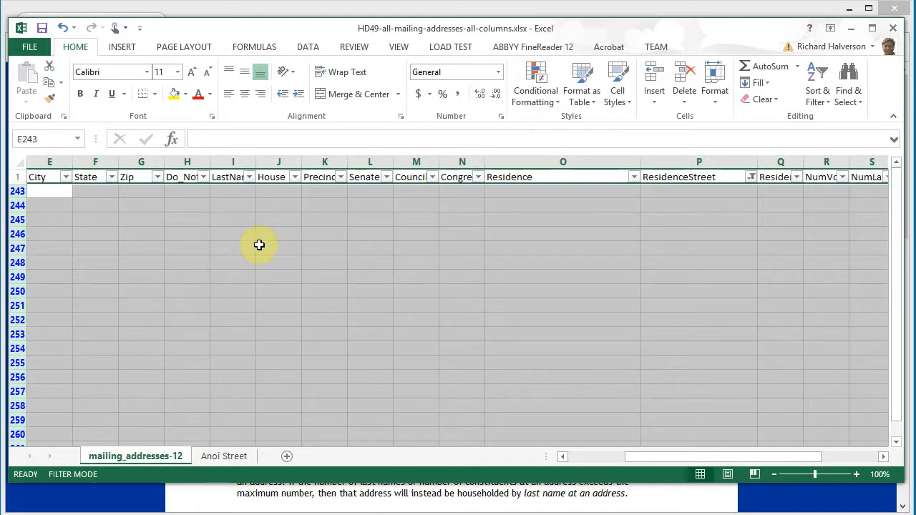
{"action": "left_click", "coordinate": [319, 253]}
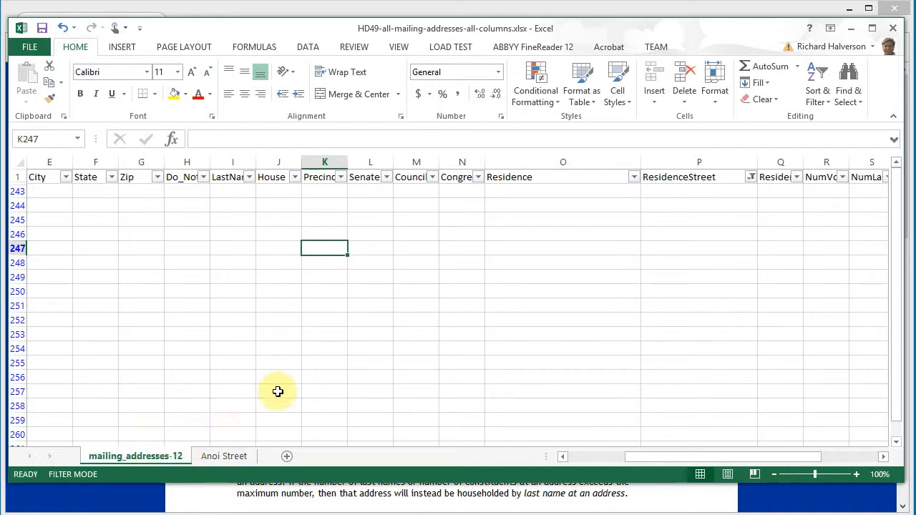
- Delete the mailing_addresses-12 sheet from the workbook, keeping the Anoi Street sheet
{"action": "left_click", "coordinate": [220, 457]}
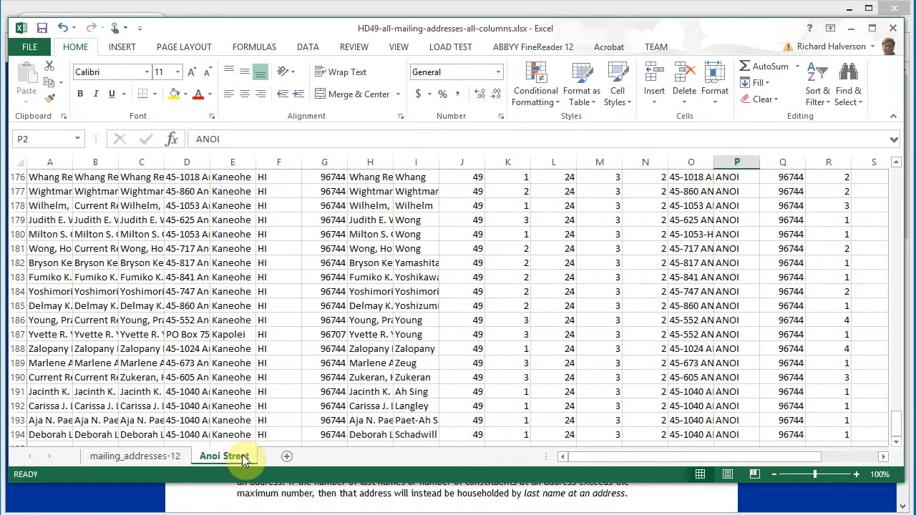
{"action": "left_click", "coordinate": [136, 456]}
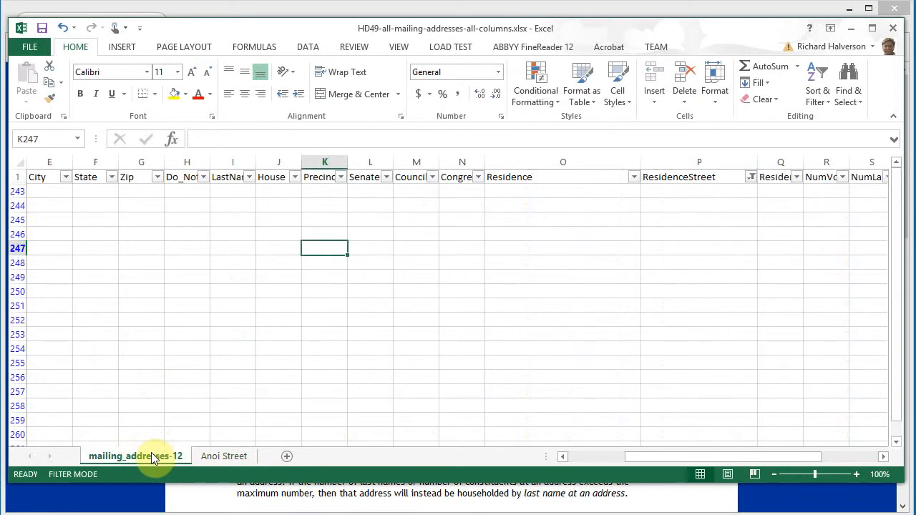
{"action": "right_click", "coordinate": [141, 458]}
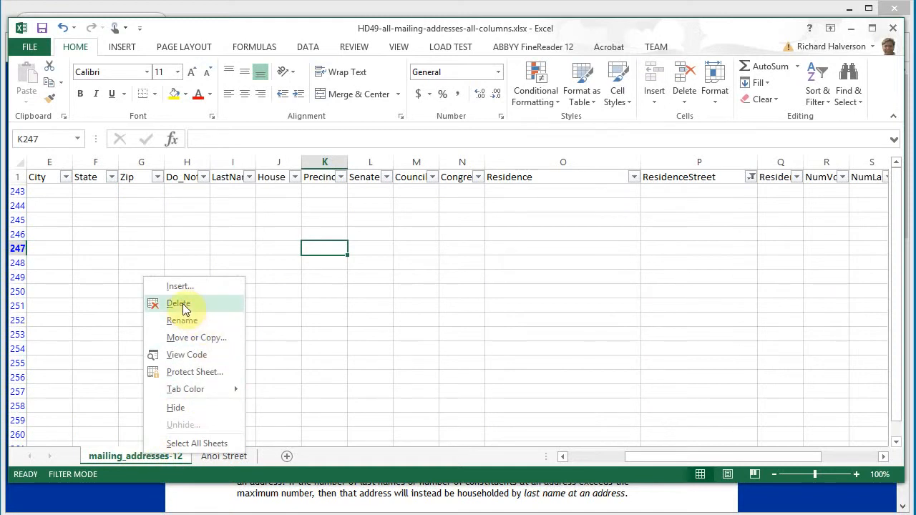
{"action": "right_click", "coordinate": [130, 455]}
{"action": "left_click", "coordinate": [160, 298]}
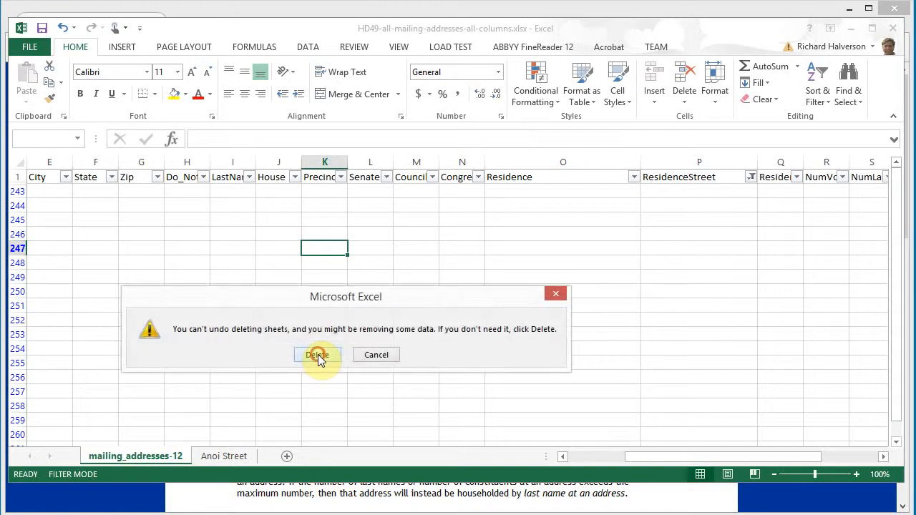
{"action": "left_click", "coordinate": [318, 356]}
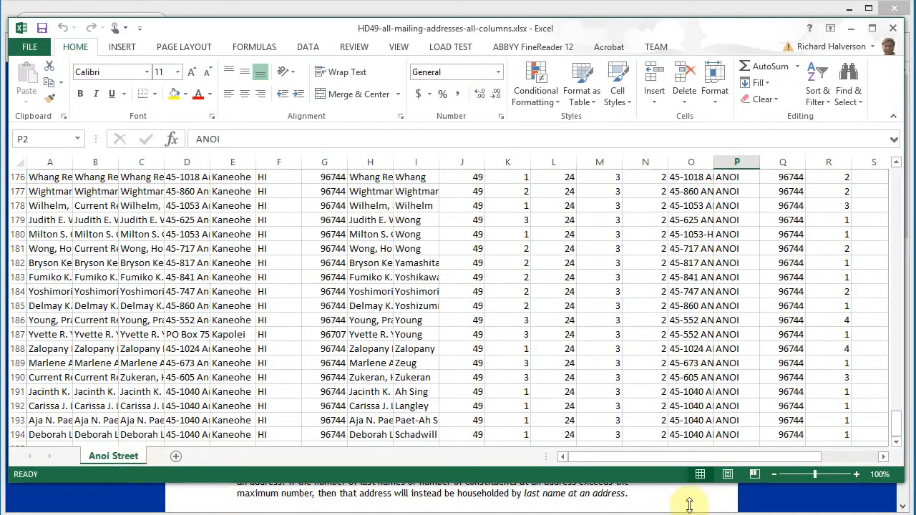
- Autofit the width of all columns on the Anoi Street sheet to their contents
{"action": "left_click_drag", "start_coordinate": [895, 426], "coordinate": [894, 166]}
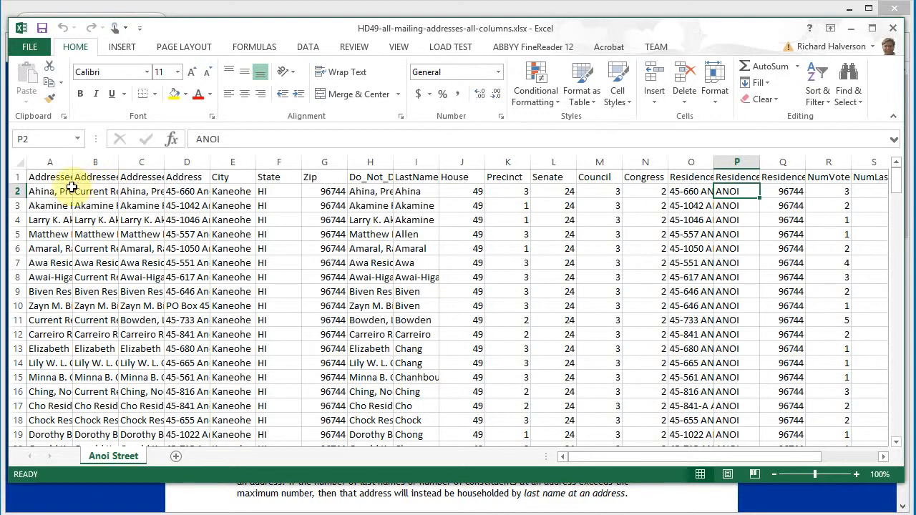
{"action": "left_click", "coordinate": [18, 161]}
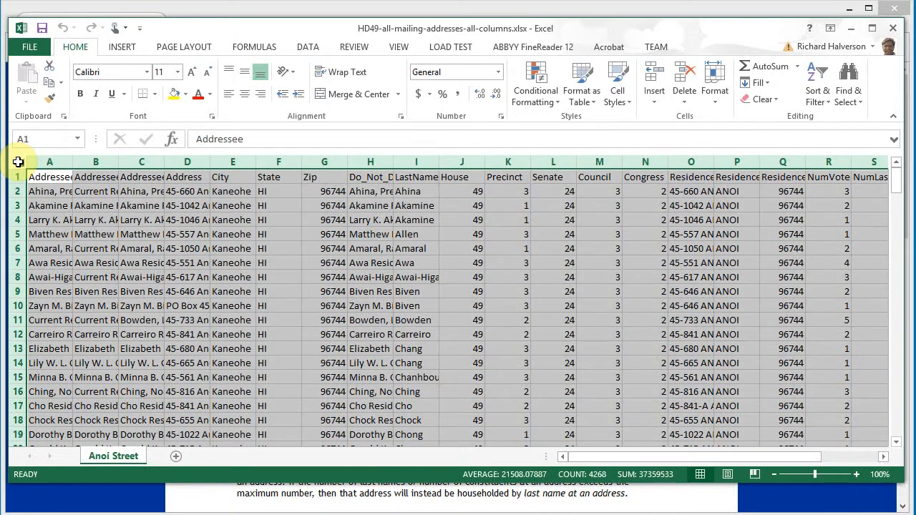
{"action": "double_click", "coordinate": [73, 162]}
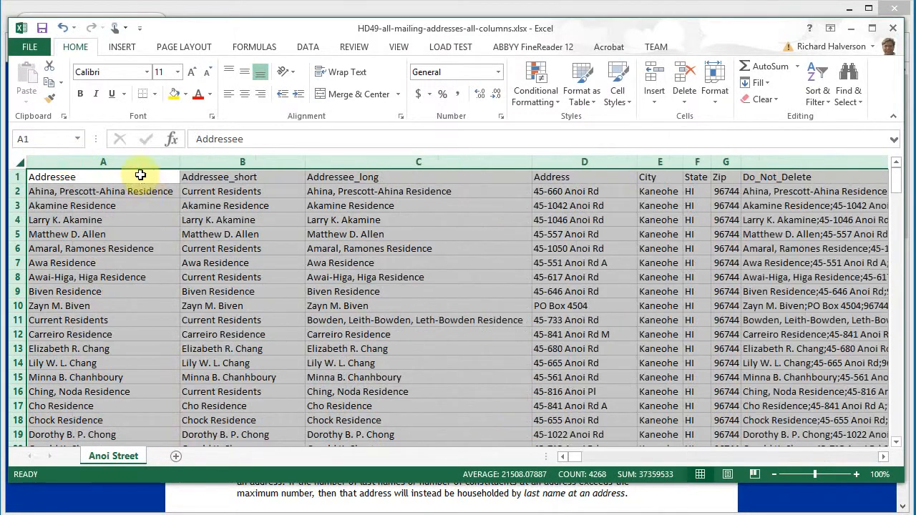
{"action": "left_click", "coordinate": [160, 208]}
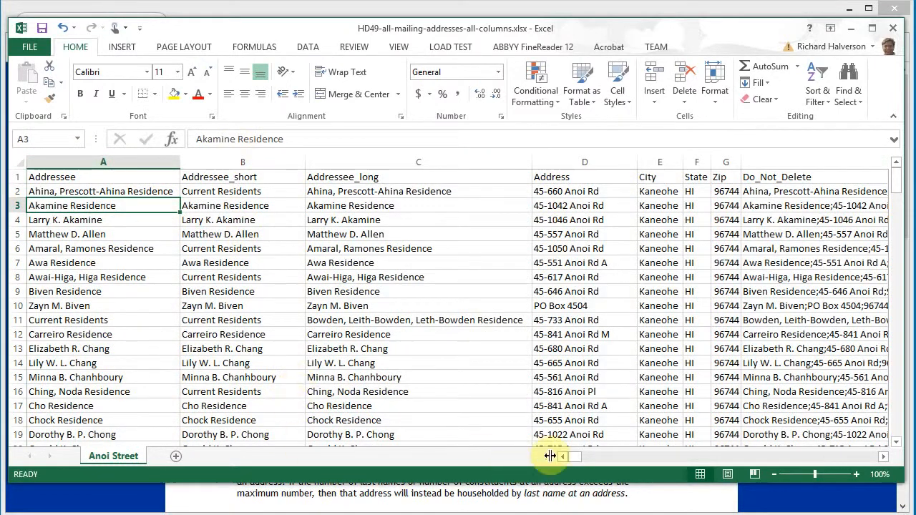
{"action": "left_click_drag", "start_coordinate": [581, 459], "coordinate": [488, 452]}
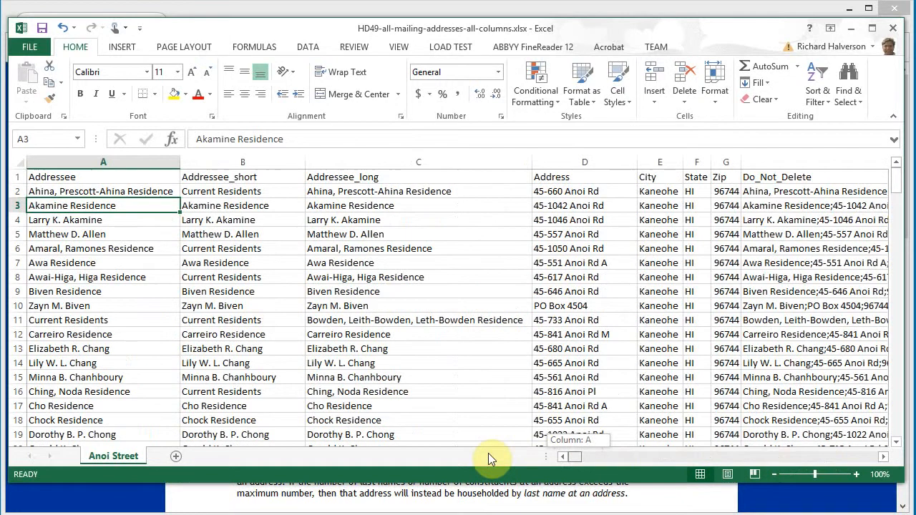
- Compare how the Addressee, Addressee_short and Addressee_long columns name households, including rows 2 and 11
{"action": "left_click", "coordinate": [119, 161]}
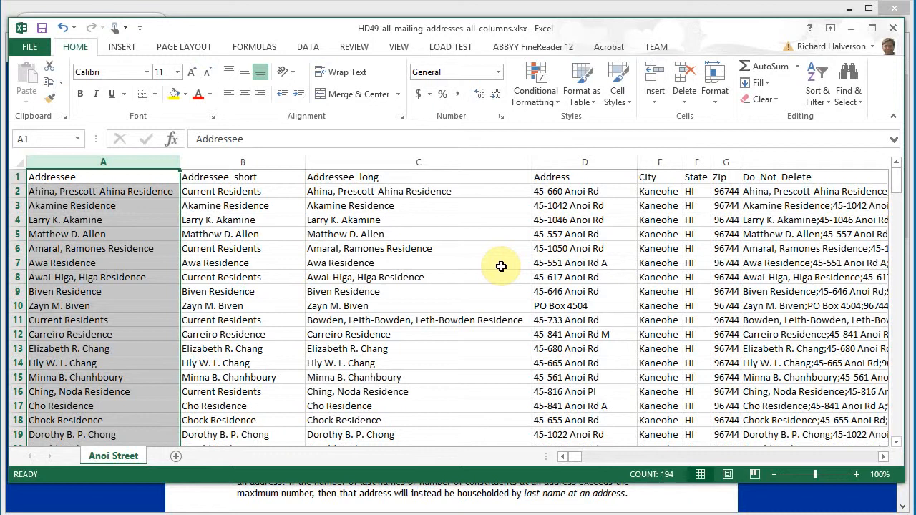
{"action": "left_click_drag", "start_coordinate": [895, 185], "coordinate": [900, 163]}
{"action": "left_click", "coordinate": [207, 219]}
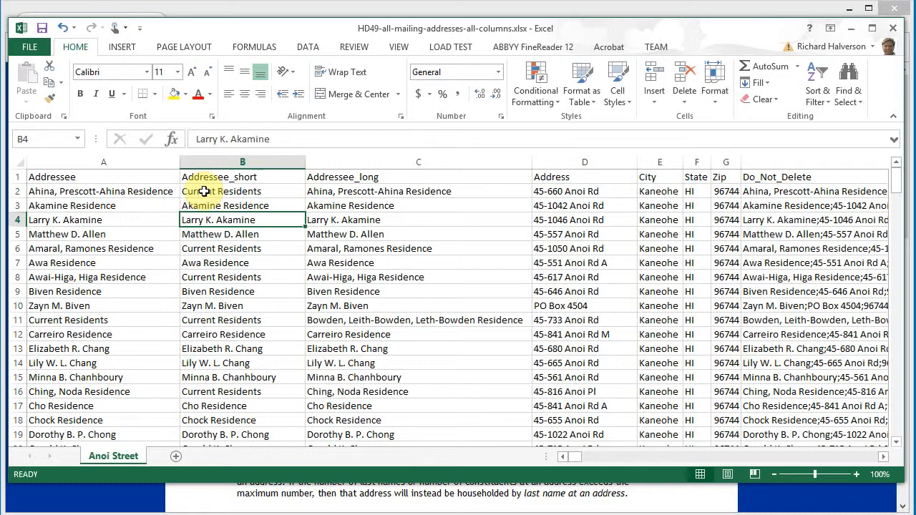
{"action": "left_click", "coordinate": [335, 168]}
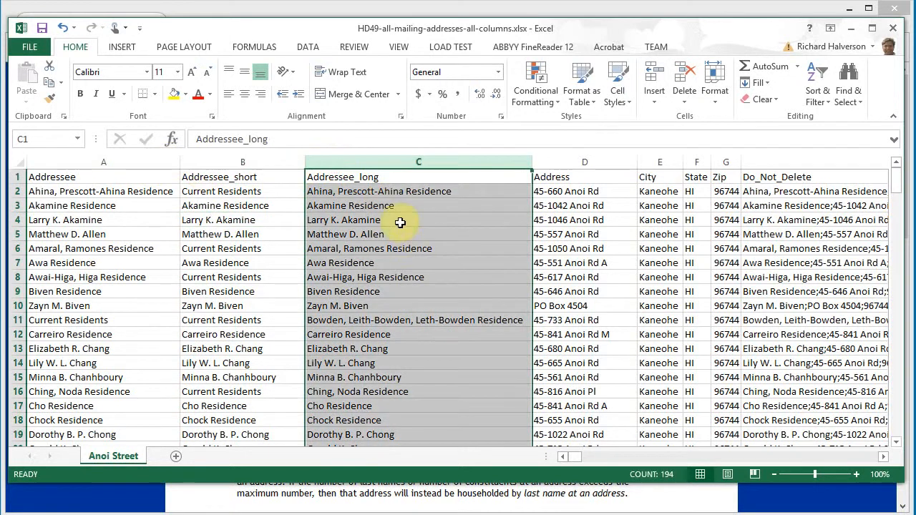
{"action": "left_click", "coordinate": [443, 324]}
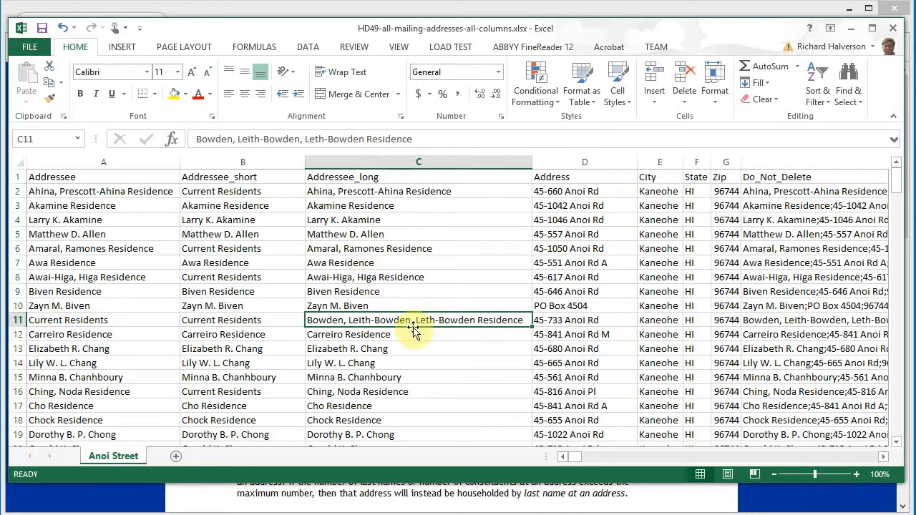
{"action": "left_click", "coordinate": [123, 320]}
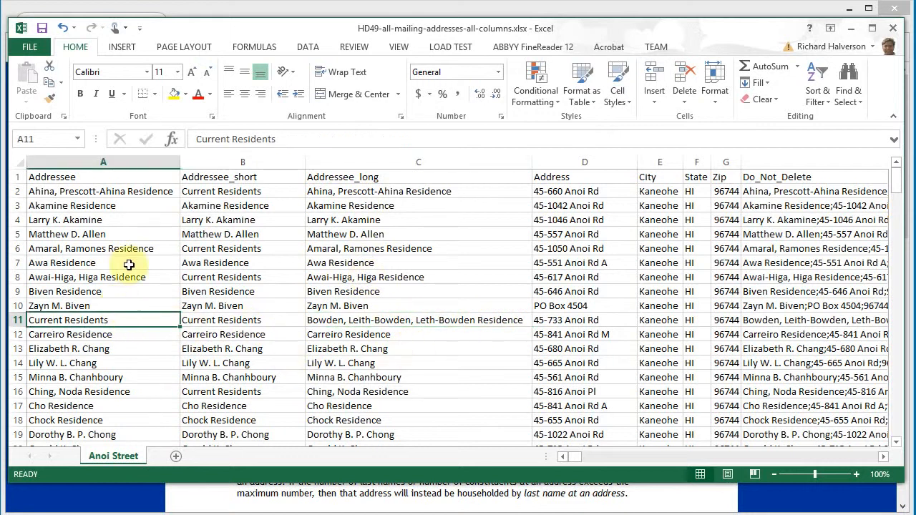
{"action": "left_click", "coordinate": [121, 192]}
{"action": "left_click", "coordinate": [240, 191]}
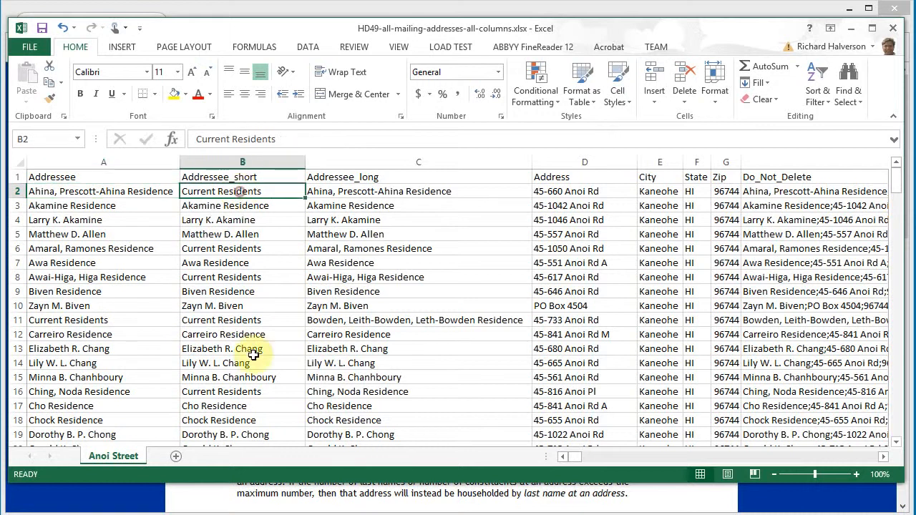
{"action": "left_click", "coordinate": [227, 321]}
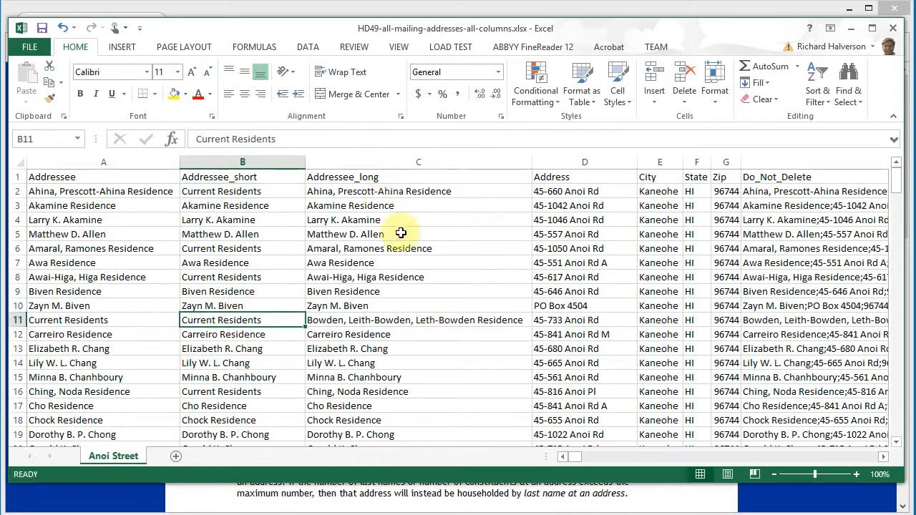
- Delete the Addressee and Addressee_short columns from the Anoi Street sheet
{"action": "left_click_drag", "start_coordinate": [78, 162], "coordinate": [212, 165]}
{"action": "right_click", "coordinate": [211, 165]}
{"action": "left_click", "coordinate": [263, 279]}
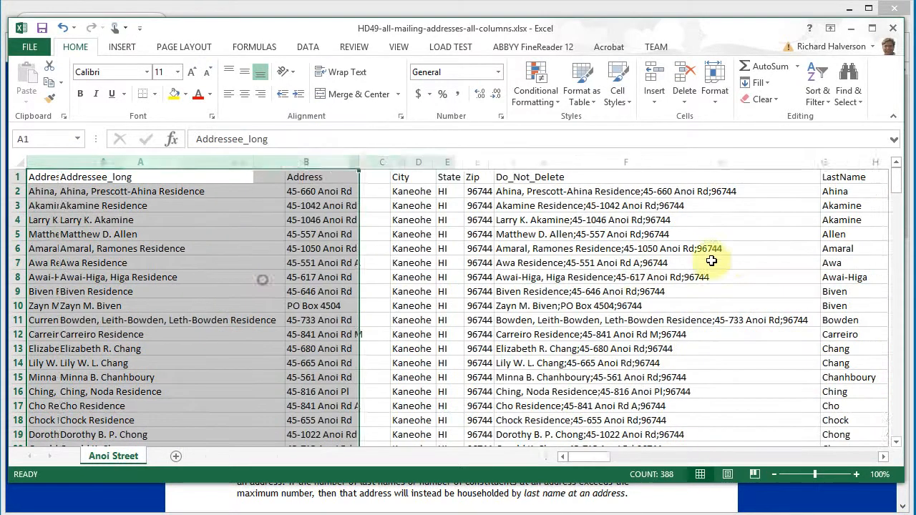
- Delete all columns from Do_Not_Delete (F) through FullNames (S), keeping Address, City, State, Zip and FirstNames
{"action": "left_click", "coordinate": [386, 172]}
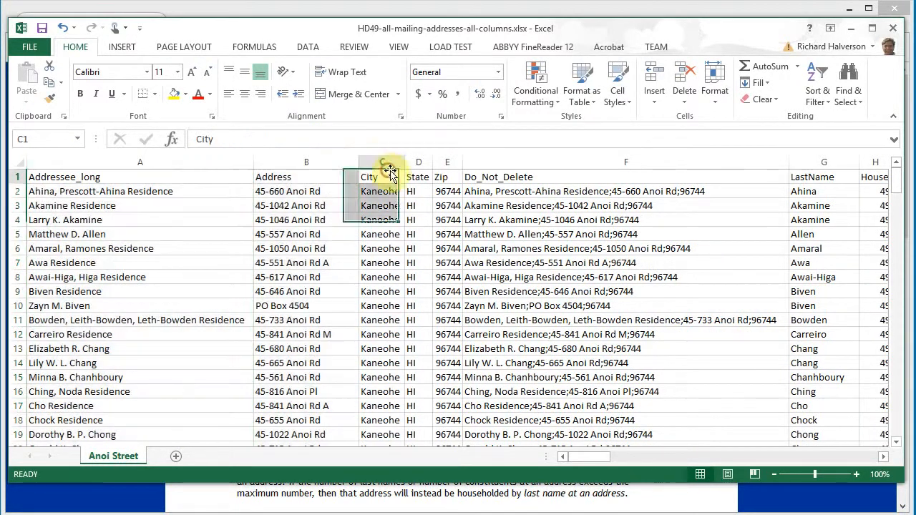
{"action": "left_click", "coordinate": [420, 166]}
{"action": "left_click", "coordinate": [446, 172]}
{"action": "mouse_move", "coordinate": [598, 459]}
{"action": "left_mouse_down"}
{"action": "mouse_move", "coordinate": [616, 457]}
{"action": "mouse_move", "coordinate": [603, 458]}
{"action": "left_mouse_up"}
{"action": "left_click", "coordinate": [401, 165]}
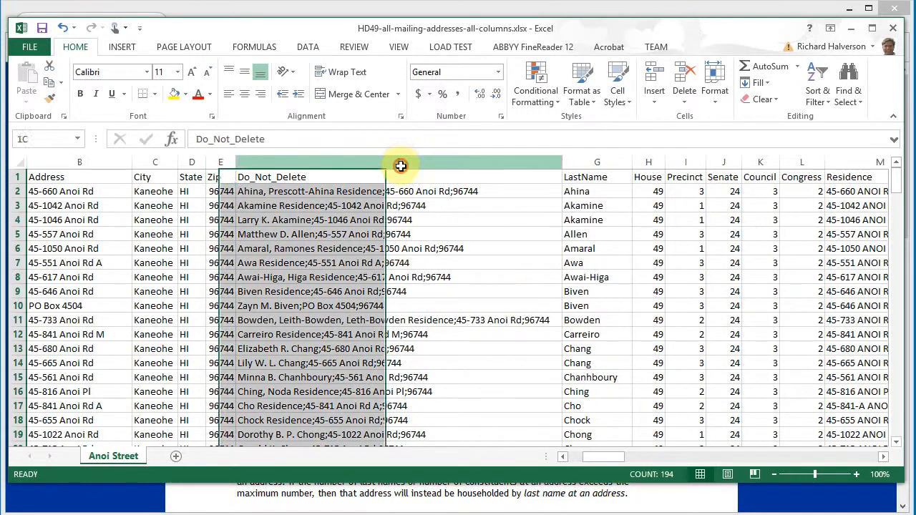
{"action": "left_click", "coordinate": [884, 458]}
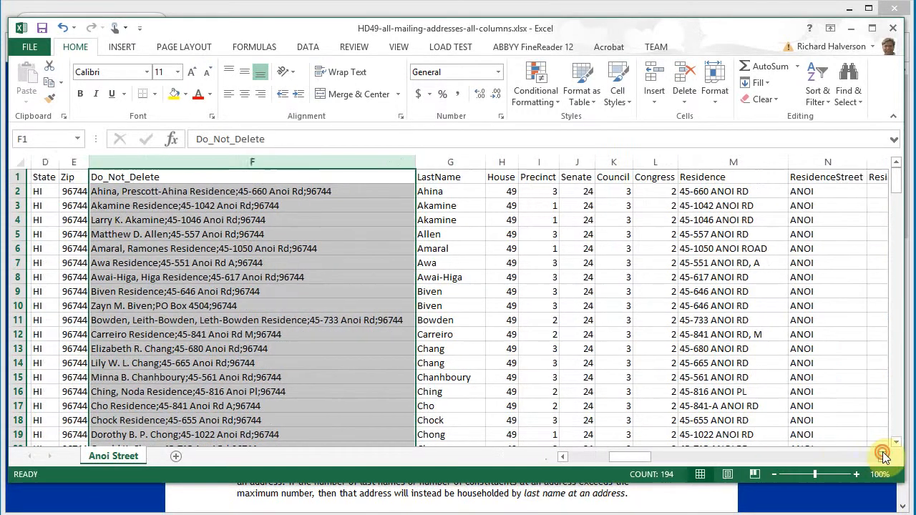
{"action": "left_click_drag", "start_coordinate": [884, 458], "coordinate": [885, 463]}
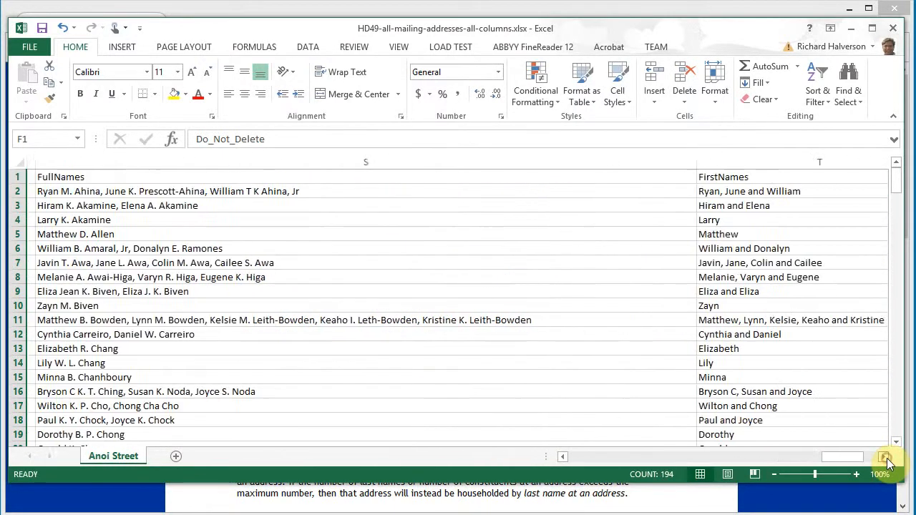
{"action": "left_click", "coordinate": [519, 164]}
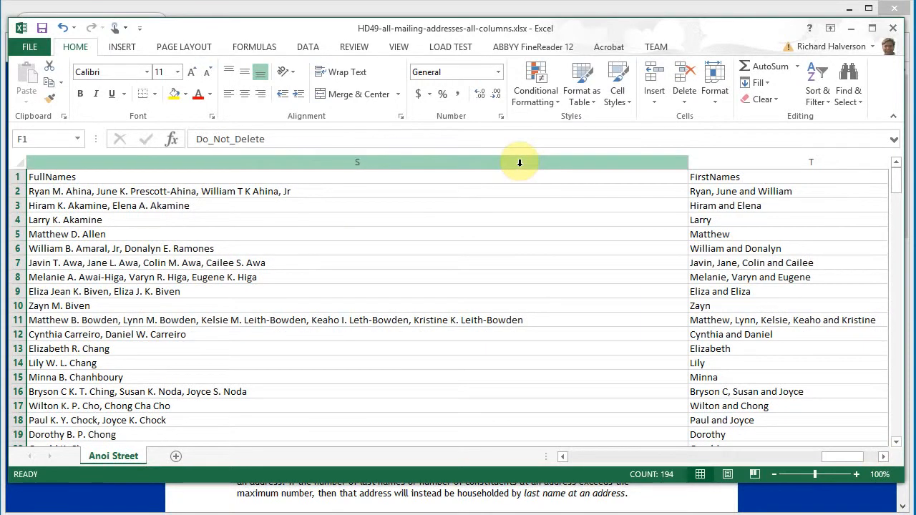
{"action": "left_click", "coordinate": [519, 163]}
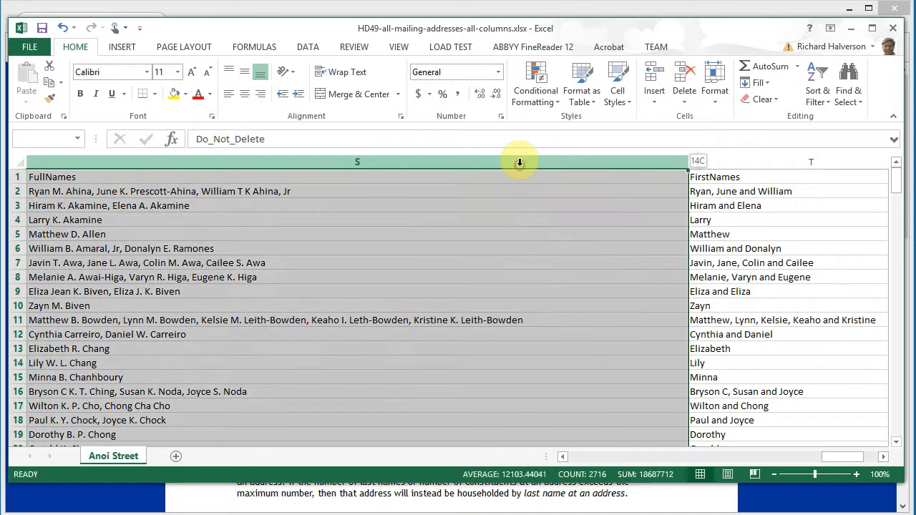
{"action": "right_click", "coordinate": [520, 162]}
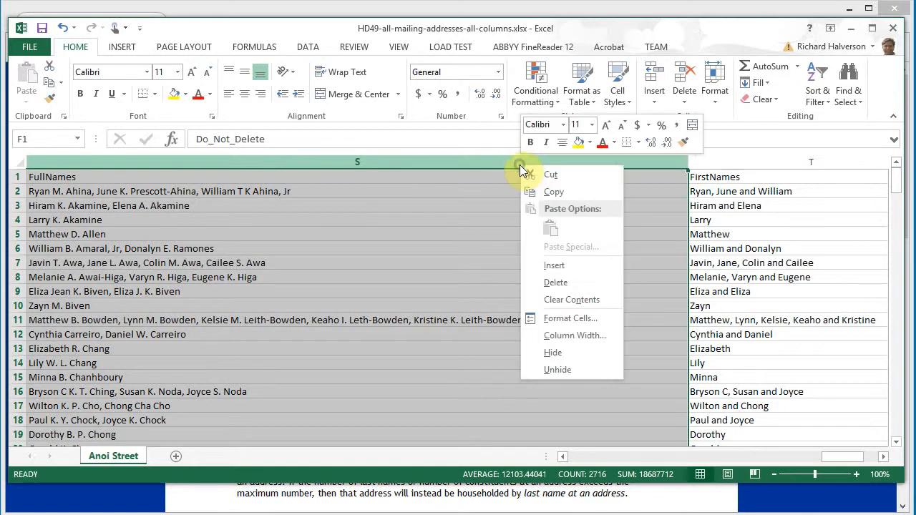
{"action": "left_click", "coordinate": [567, 282]}
{"action": "left_click", "coordinate": [558, 319]}
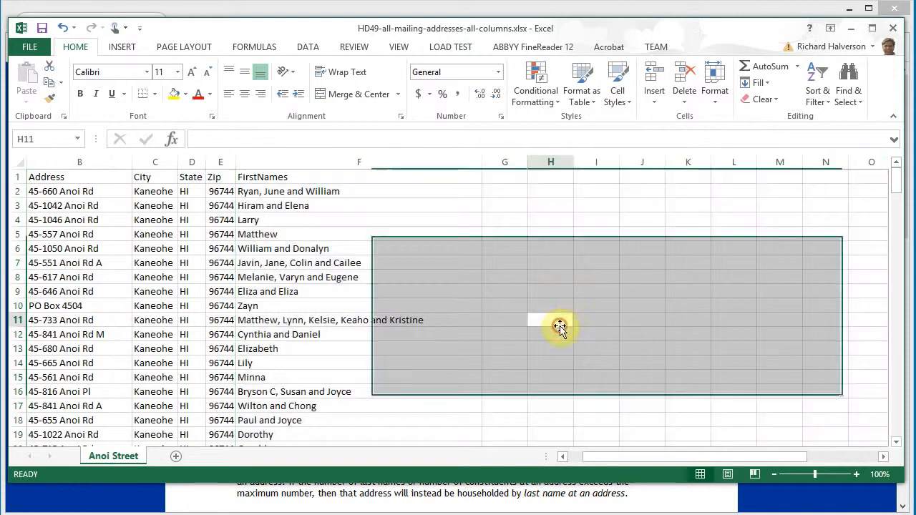
- Rename the Addressee_long header in A1 to Addressee, and check the Address, City, State and Zip headers
{"action": "left_click_drag", "start_coordinate": [721, 458], "coordinate": [647, 455]}
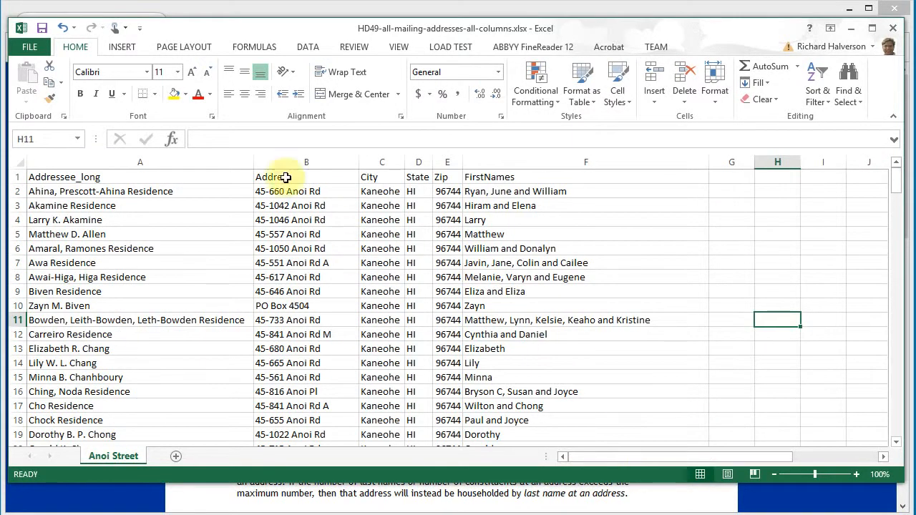
{"action": "left_click", "coordinate": [95, 180]}
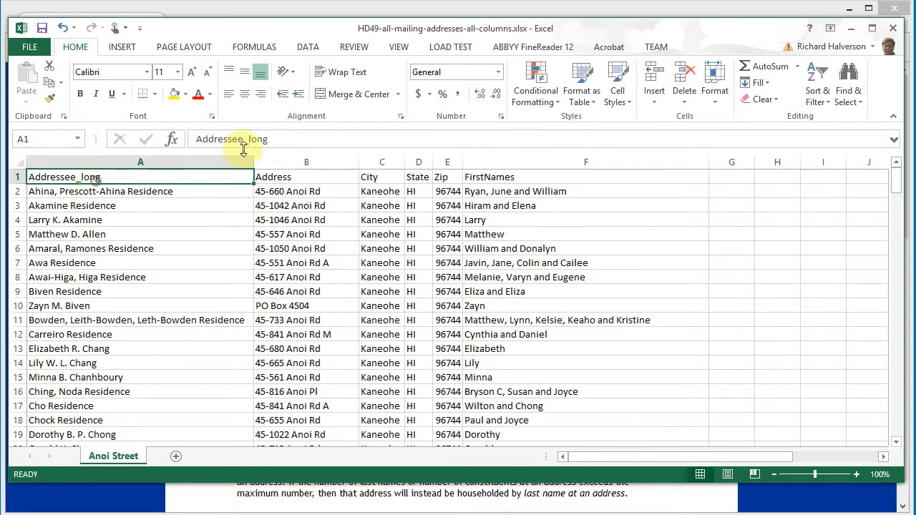
{"action": "left_click", "coordinate": [277, 140]}
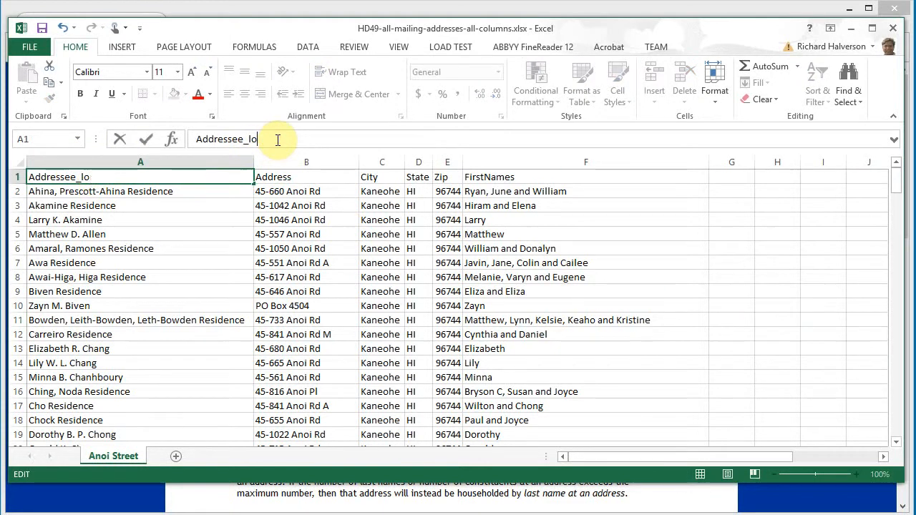
{"action": "key", "text": "Return"}
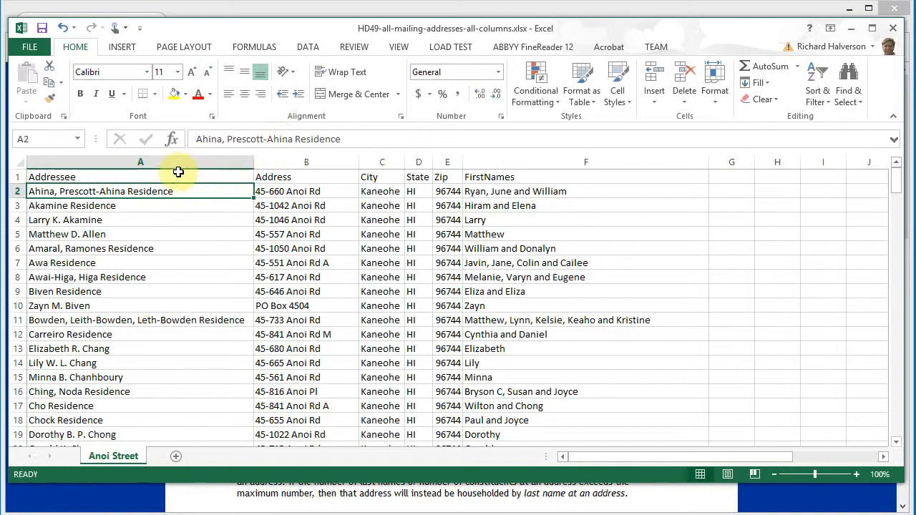
{"action": "left_click", "coordinate": [134, 178]}
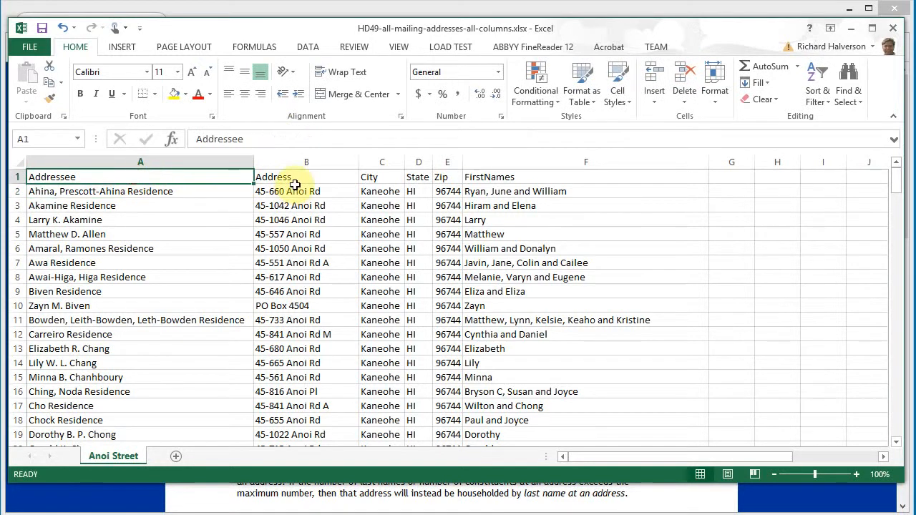
{"action": "left_click", "coordinate": [292, 180]}
{"action": "left_click", "coordinate": [372, 178]}
{"action": "left_click", "coordinate": [415, 176]}
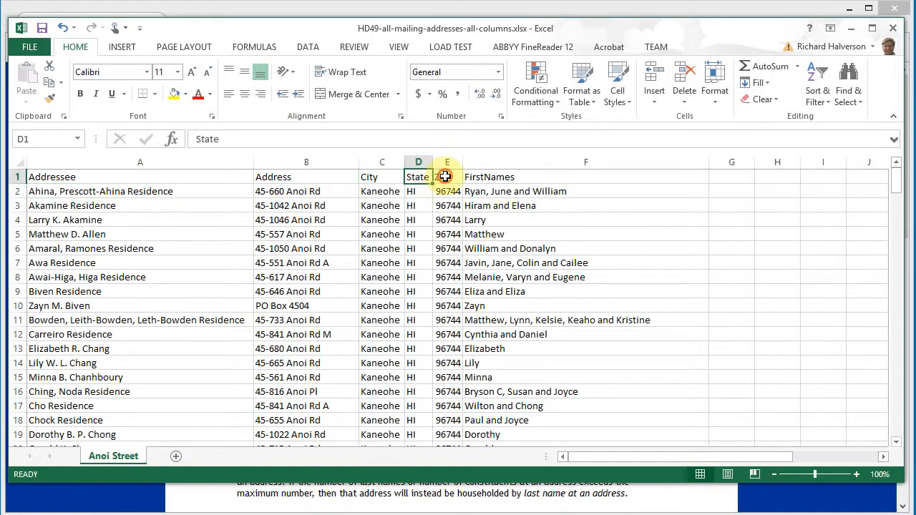
{"action": "left_click", "coordinate": [445, 178]}
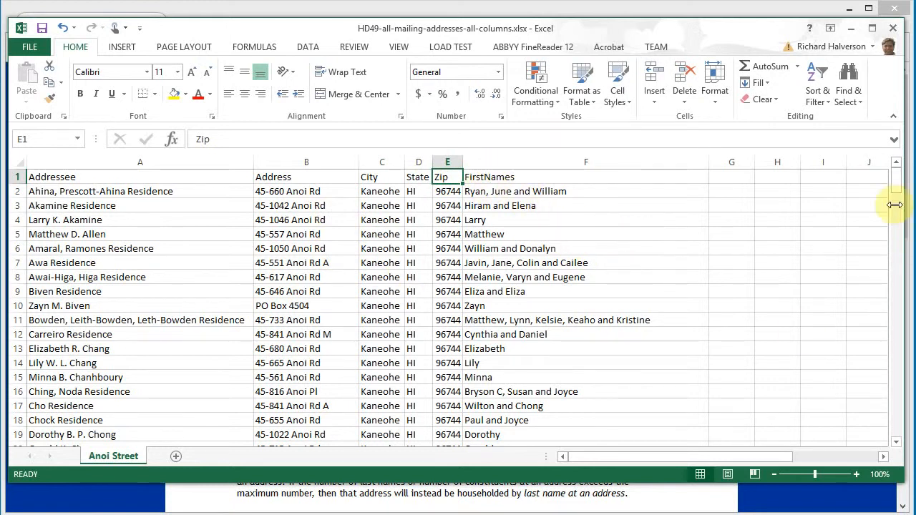
{"action": "mouse_move", "coordinate": [897, 185]}
{"action": "left_mouse_down"}
{"action": "mouse_move", "coordinate": [899, 365]}
{"action": "mouse_move", "coordinate": [894, 172]}
{"action": "left_mouse_up"}
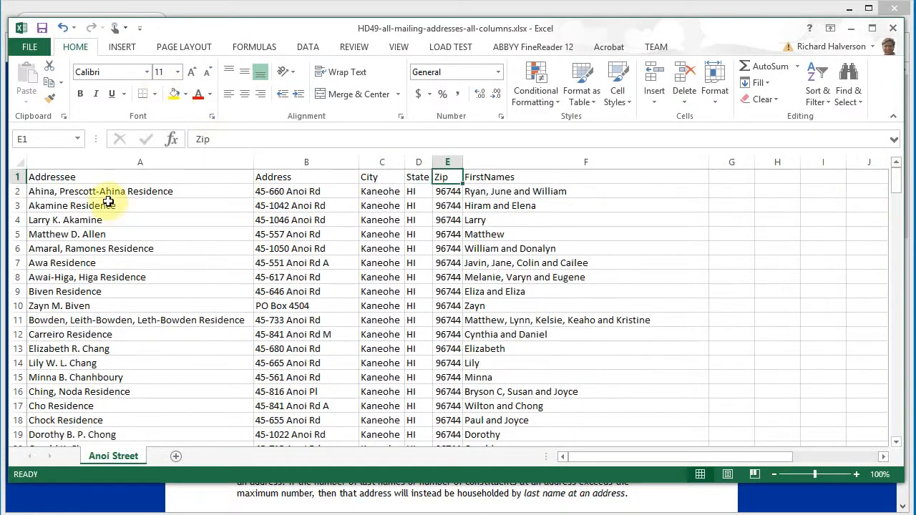
- Save the reduced workbook under the new name Anoi_Street.xlsx in the current folder
{"action": "left_click", "coordinate": [108, 176]}
{"action": "left_click", "coordinate": [29, 47]}
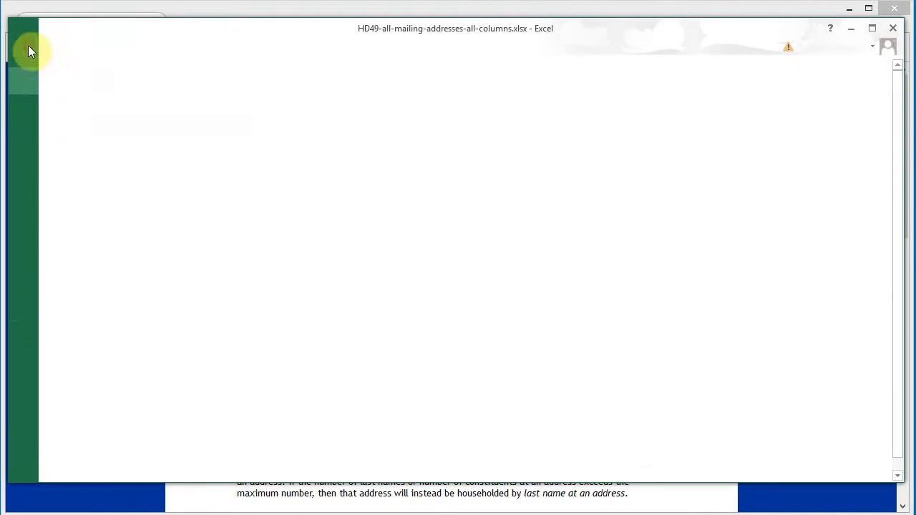
{"action": "left_click", "coordinate": [40, 192]}
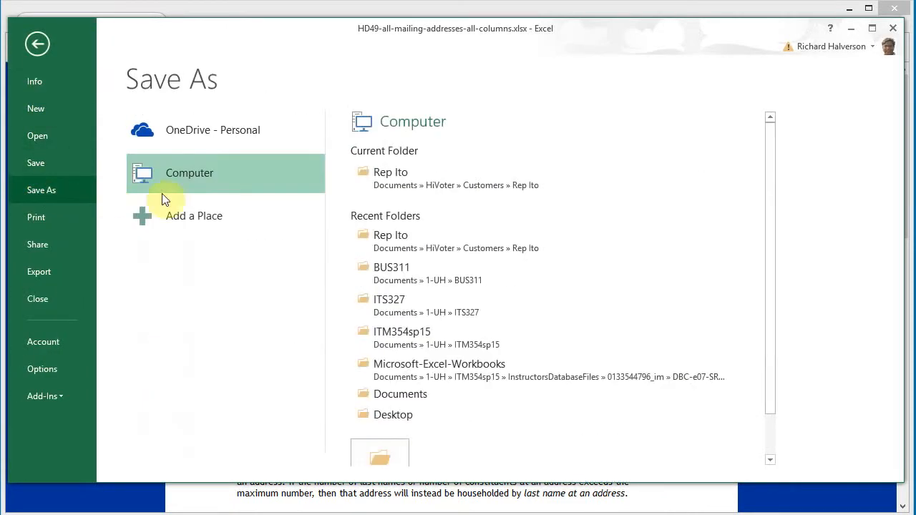
{"action": "left_click", "coordinate": [372, 179]}
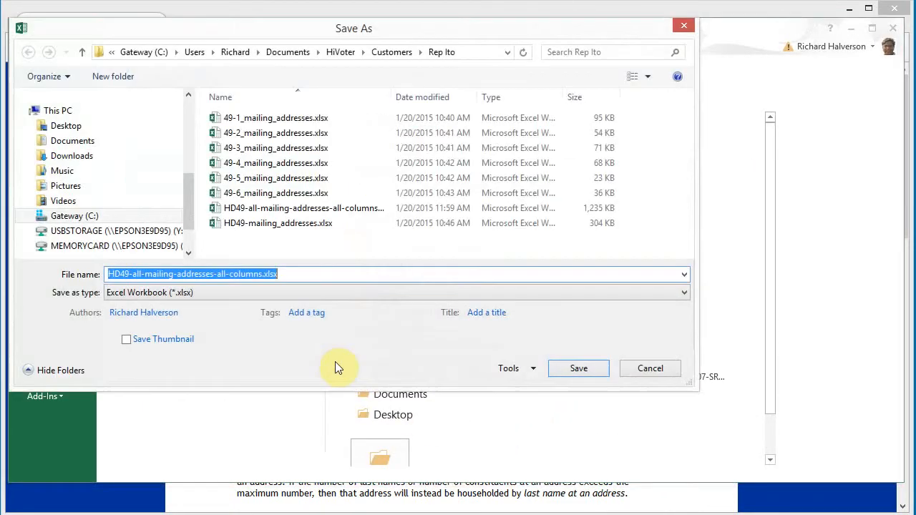
{"action": "left_click", "coordinate": [263, 275]}
{"action": "left_click_drag", "start_coordinate": [258, 275], "coordinate": [138, 274]}
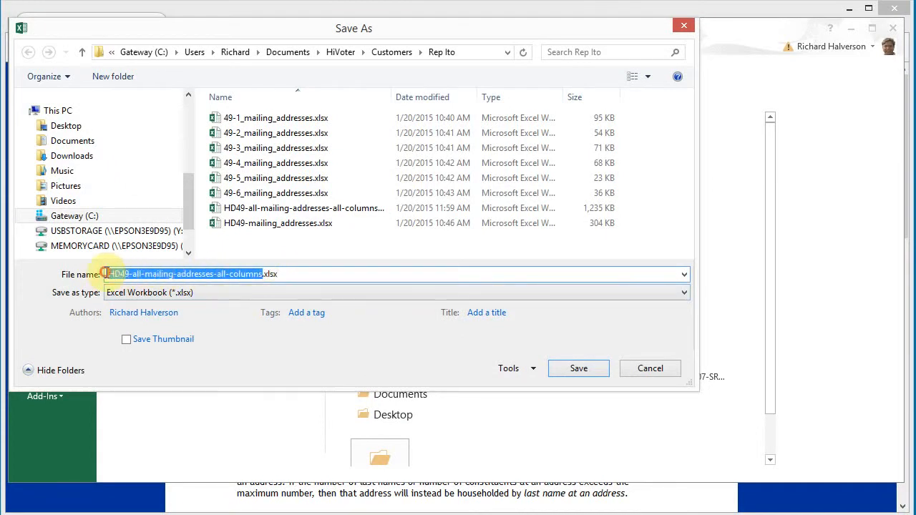
{"action": "key", "text": "BackSpace"}
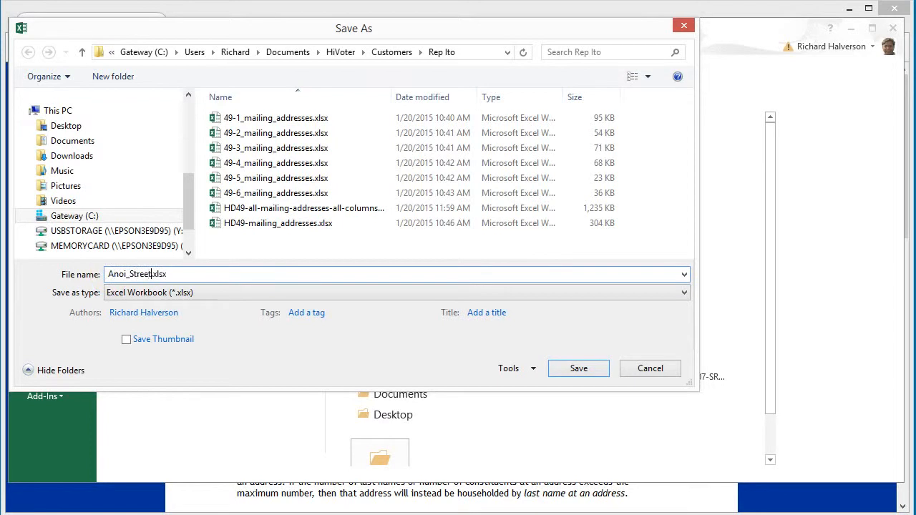
{"action": "left_click", "coordinate": [578, 368]}
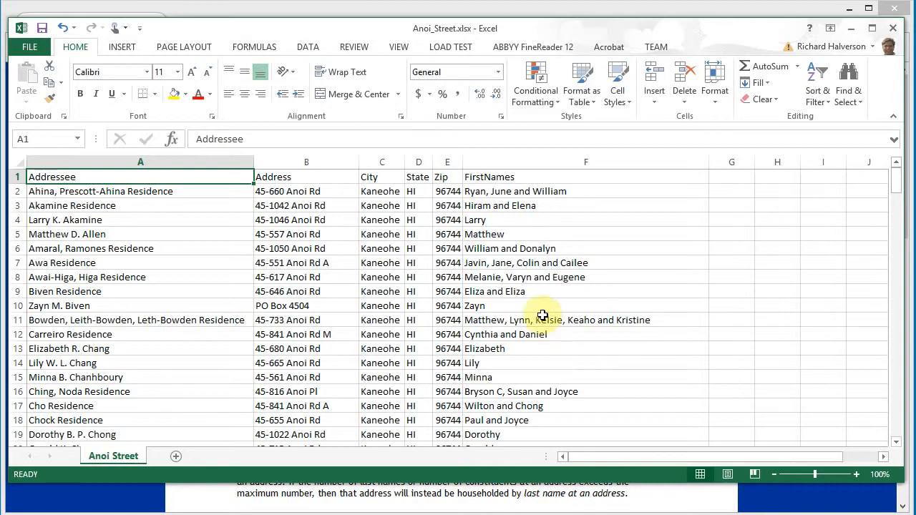